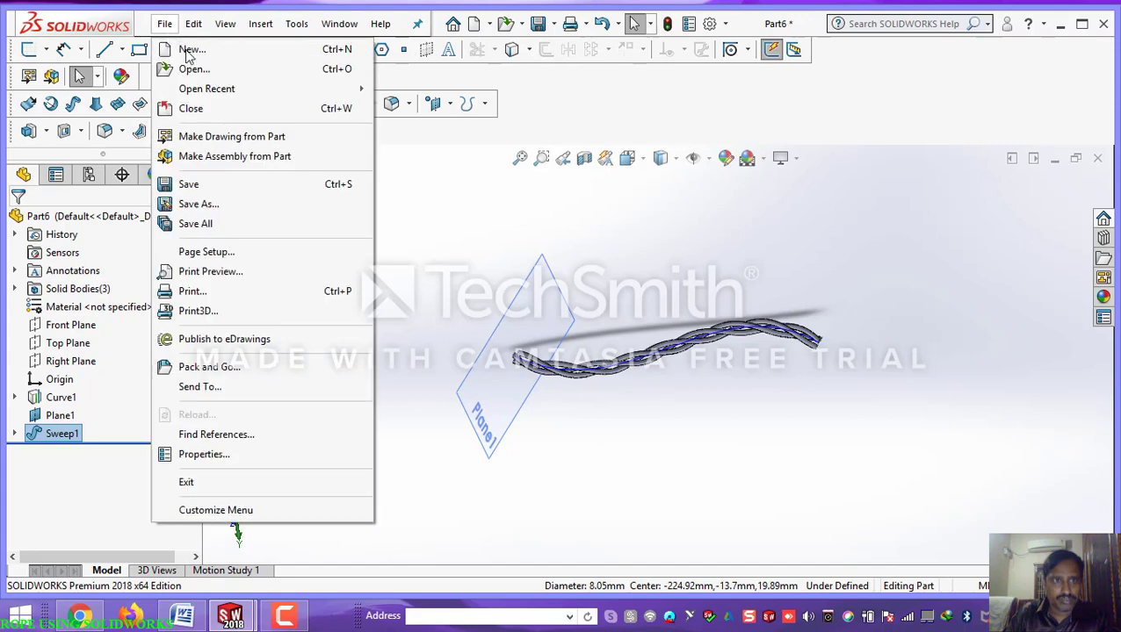
Step: Create a new part document and start a sketch on the Front Plane
{"action": "left_click", "coordinate": [178, 46]}
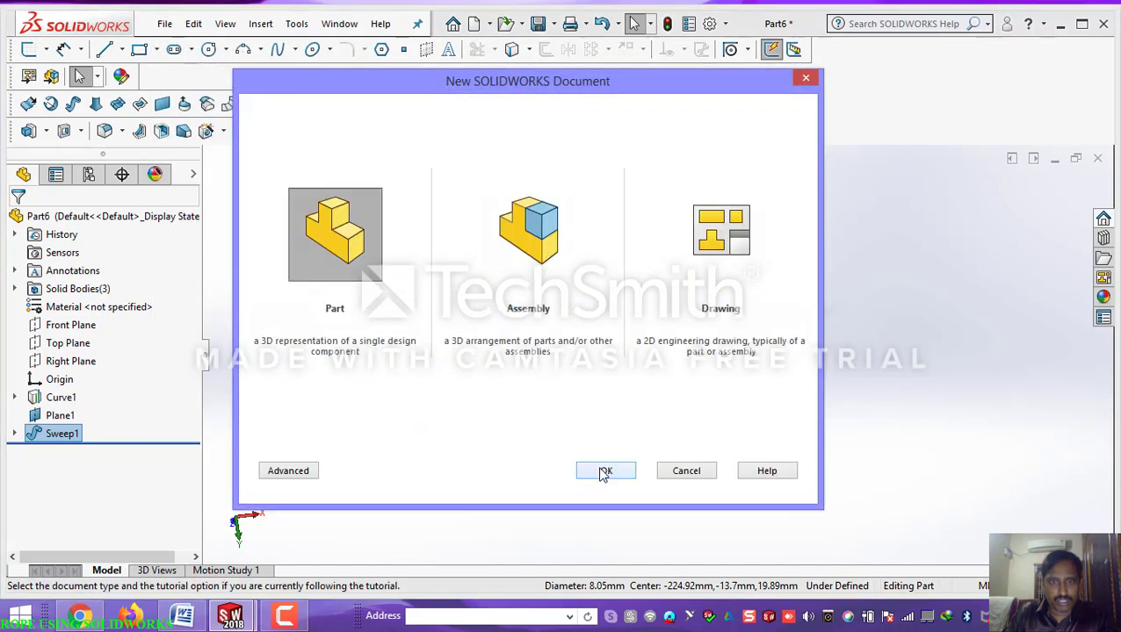
{"action": "left_click", "coordinate": [604, 472]}
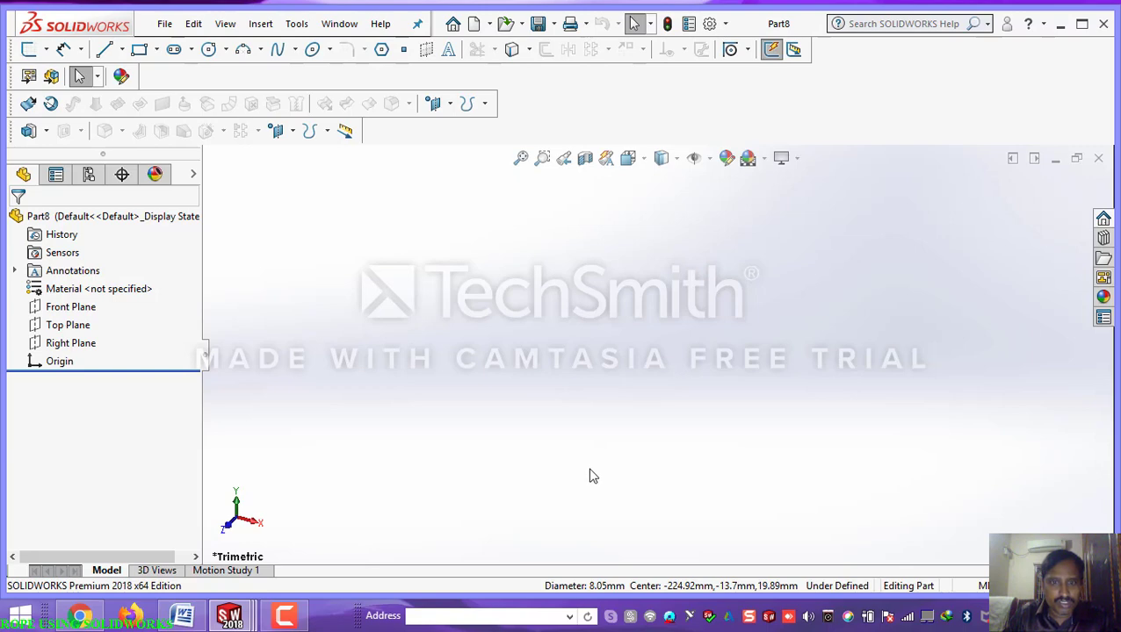
{"action": "right_click", "coordinate": [85, 311]}
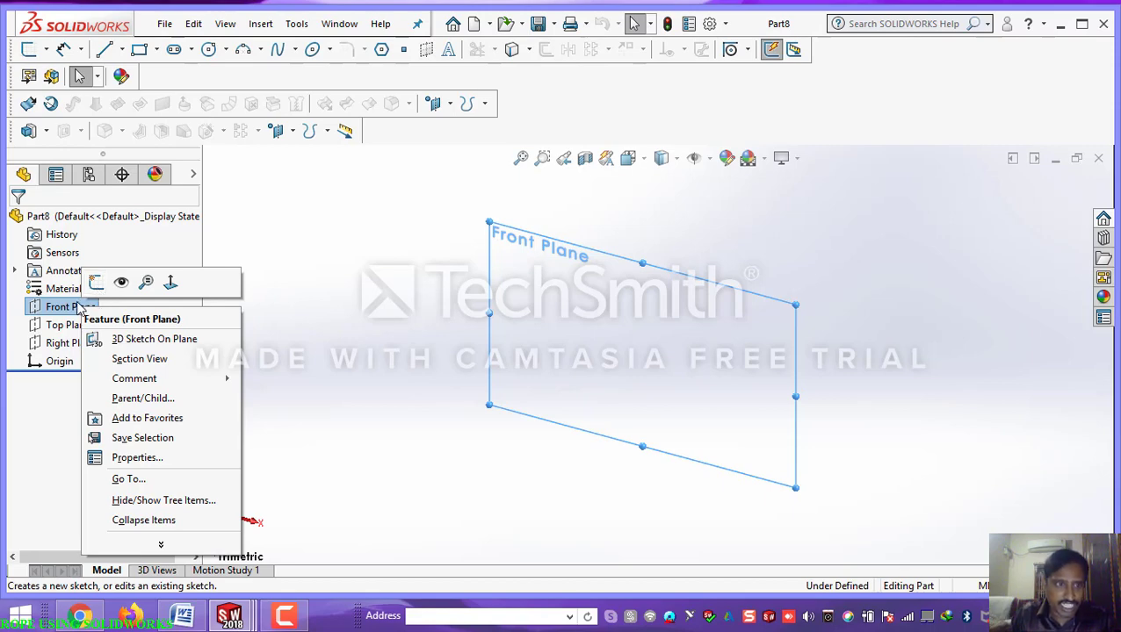
{"action": "left_click", "coordinate": [97, 282]}
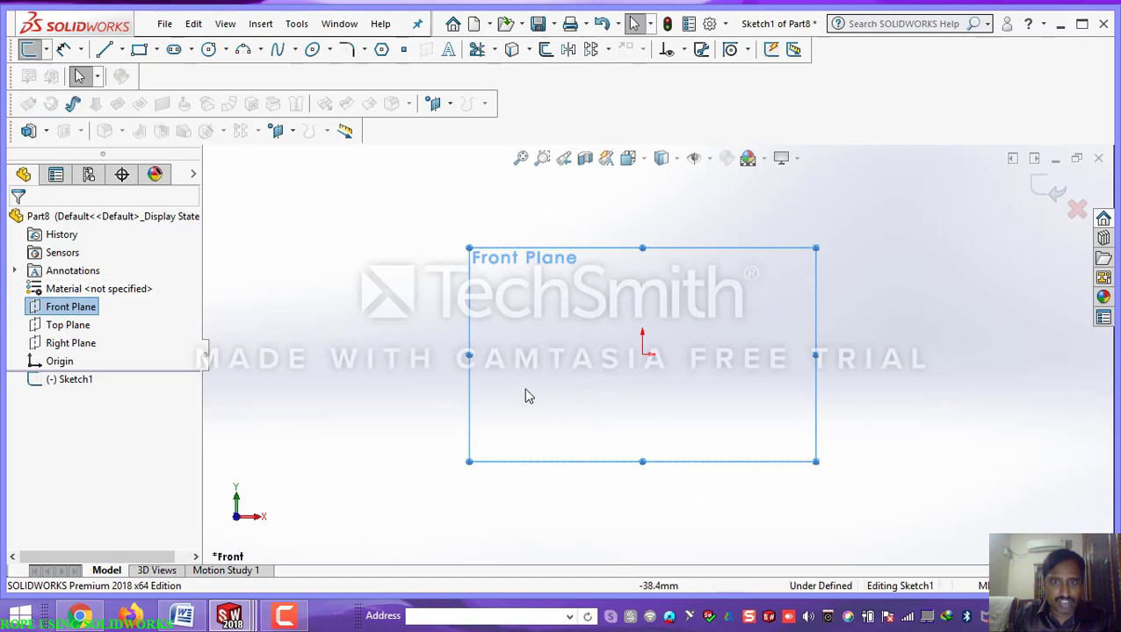
Step: Sketch a wavy four-point spline from about X -169, Y -22 mm to X 200, Y -13 mm, and exit the sketch
{"action": "left_click", "coordinate": [296, 50]}
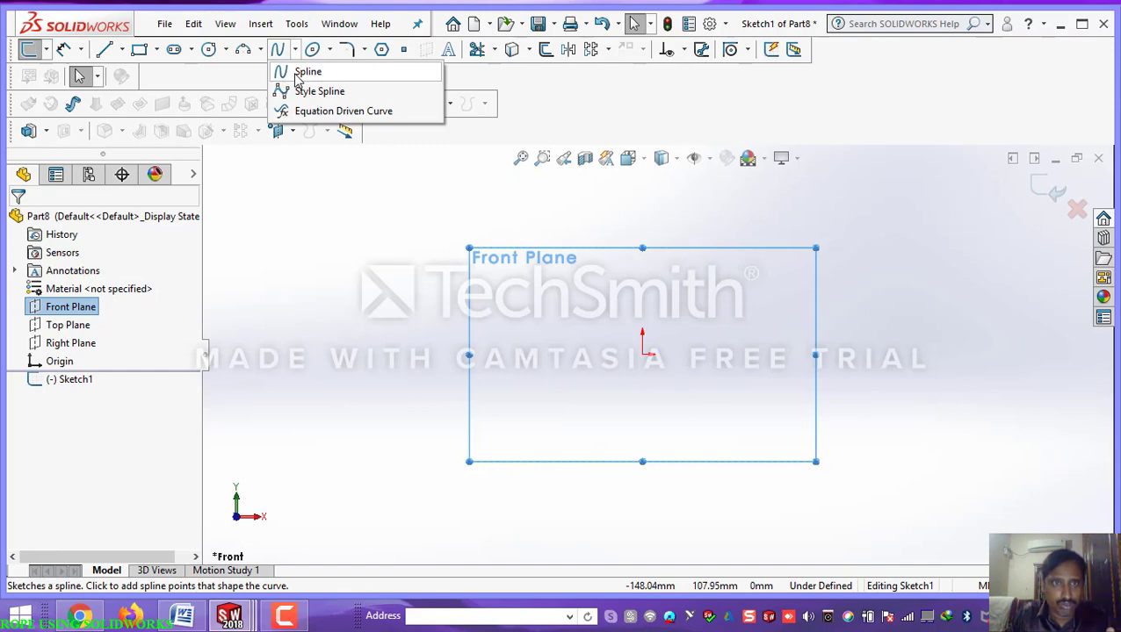
{"action": "left_click", "coordinate": [295, 75]}
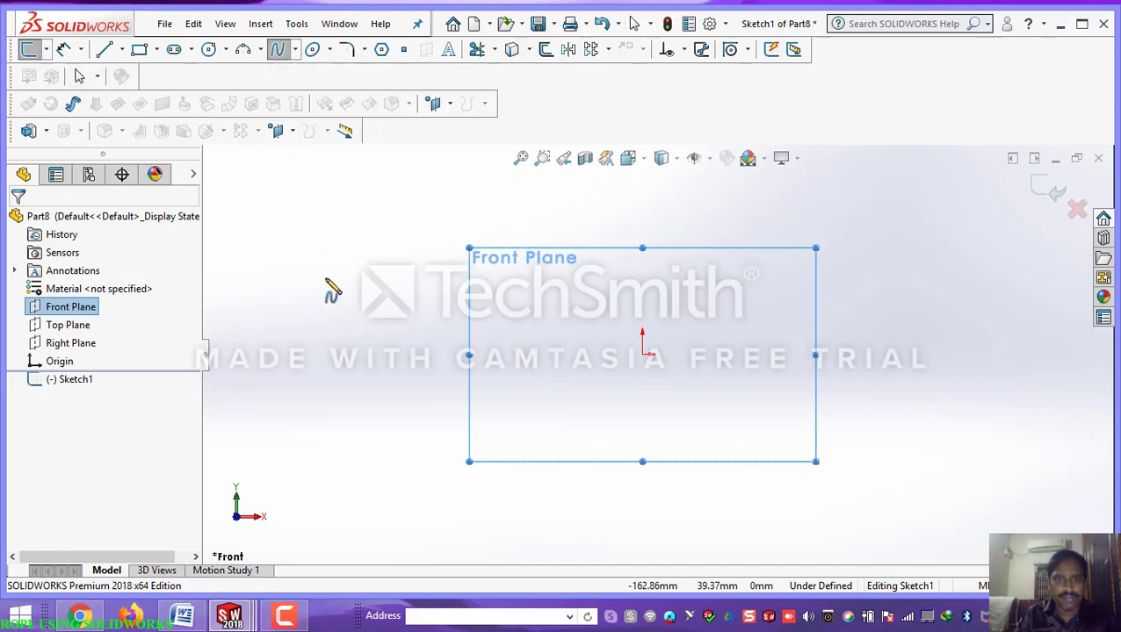
{"action": "left_click", "coordinate": [312, 397]}
{"action": "left_click", "coordinate": [558, 373]}
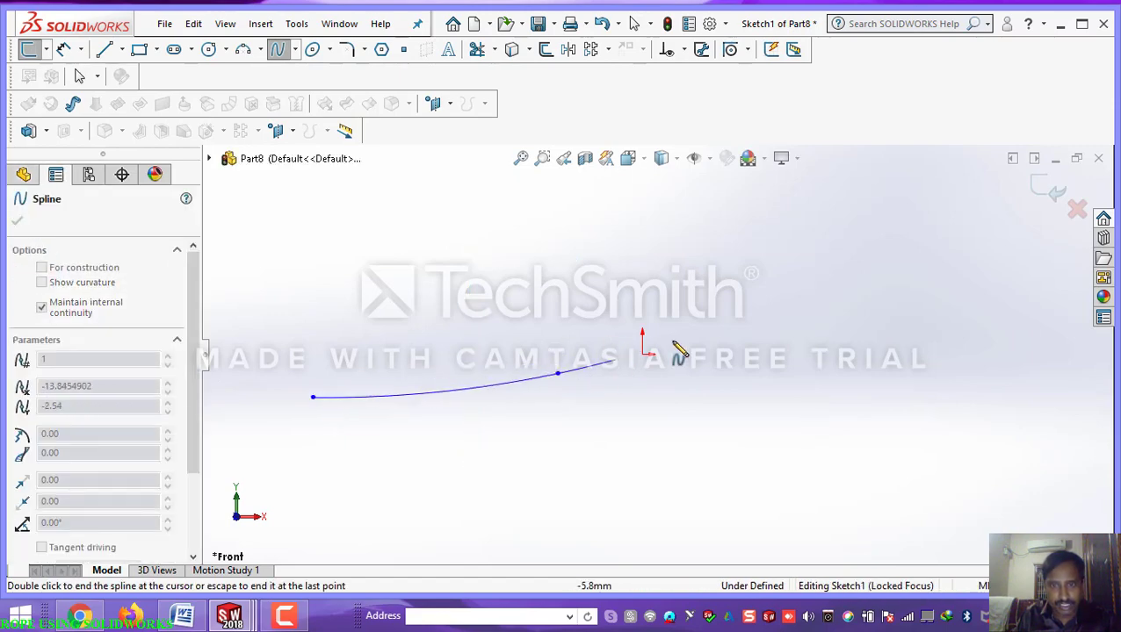
{"action": "left_click", "coordinate": [853, 329]}
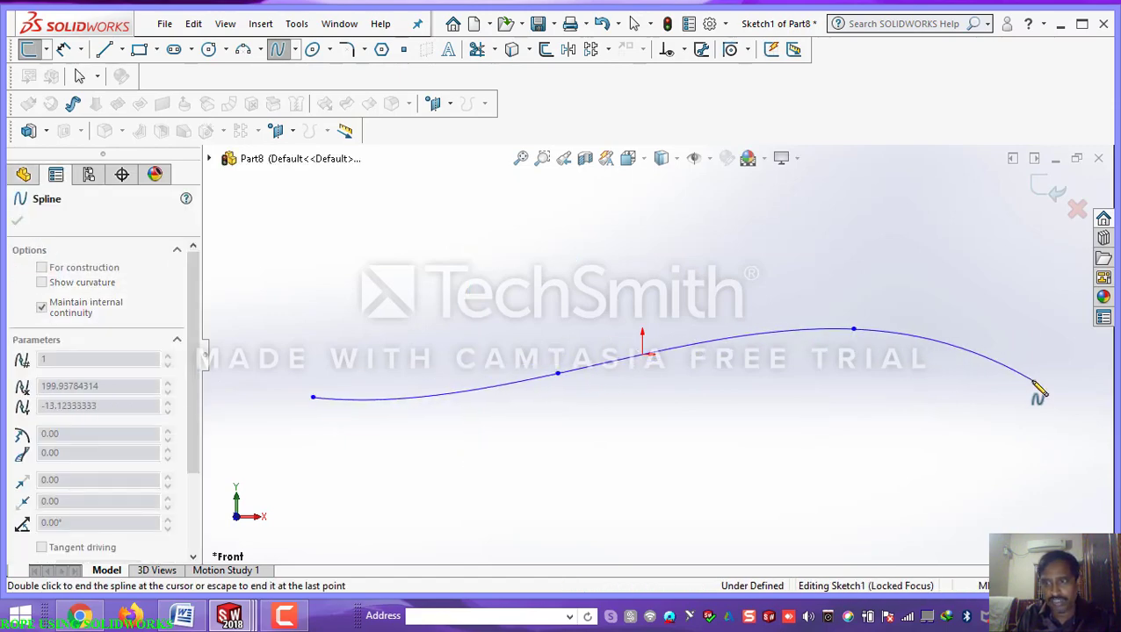
{"action": "right_click", "coordinate": [1033, 385]}
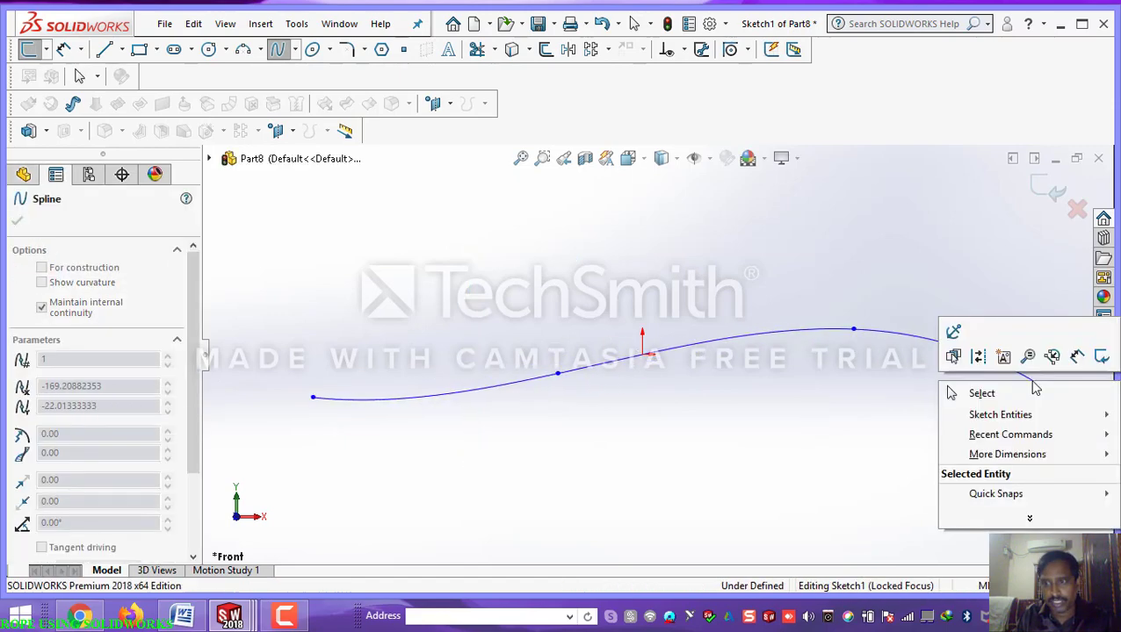
{"action": "left_click", "coordinate": [981, 394]}
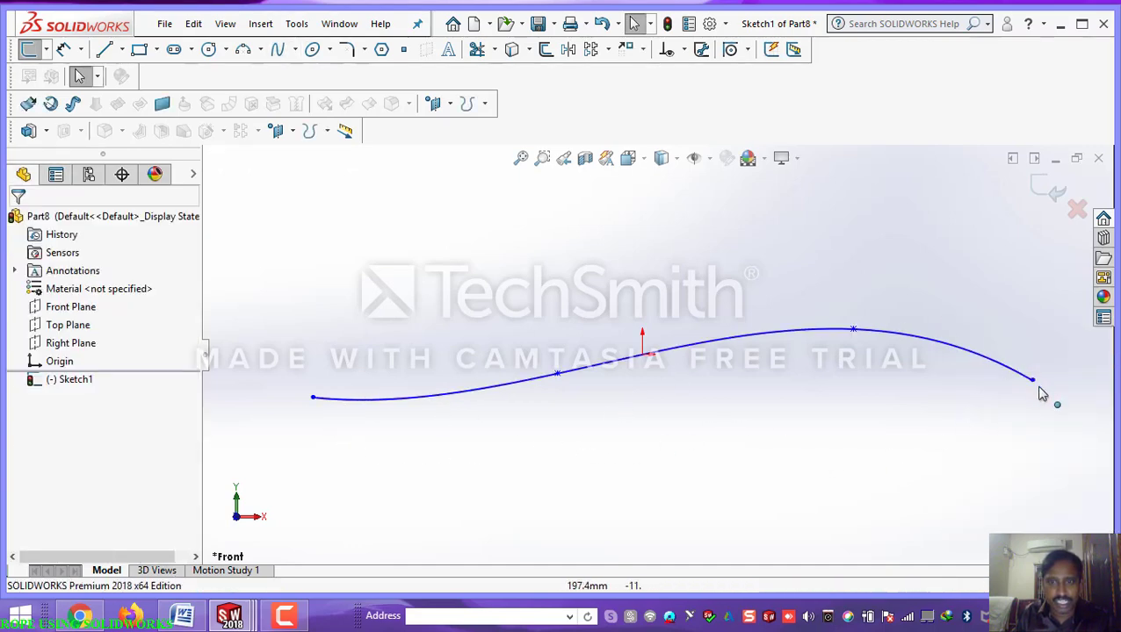
{"action": "left_click", "coordinate": [1043, 193]}
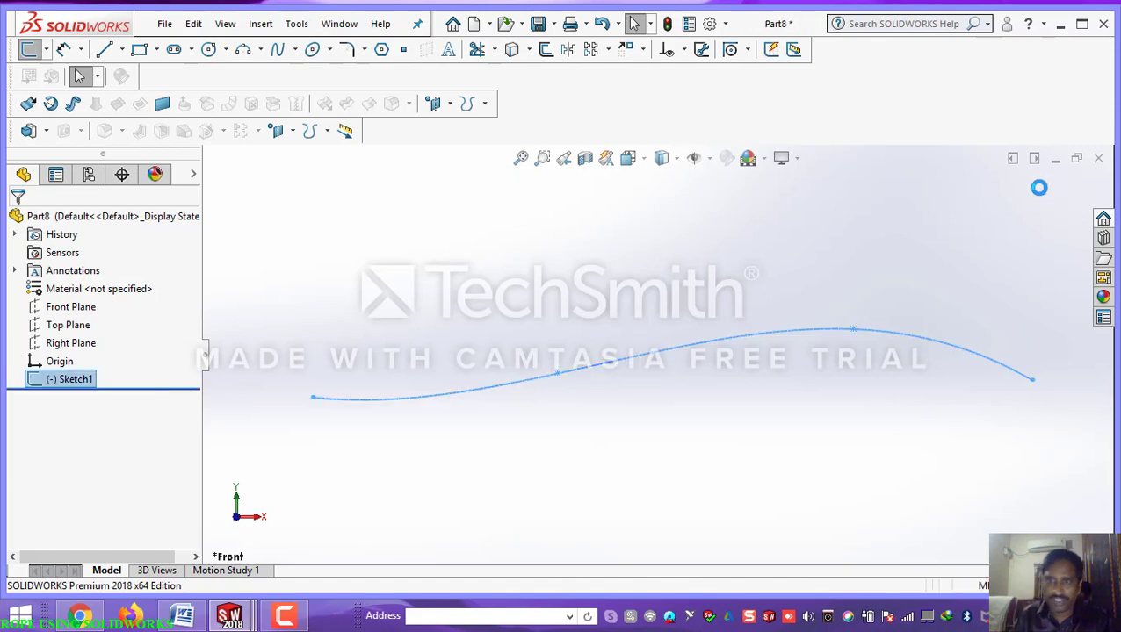
Step: Start a second sketch on the Top Plane and view that plane straight on
{"action": "right_click", "coordinate": [81, 328]}
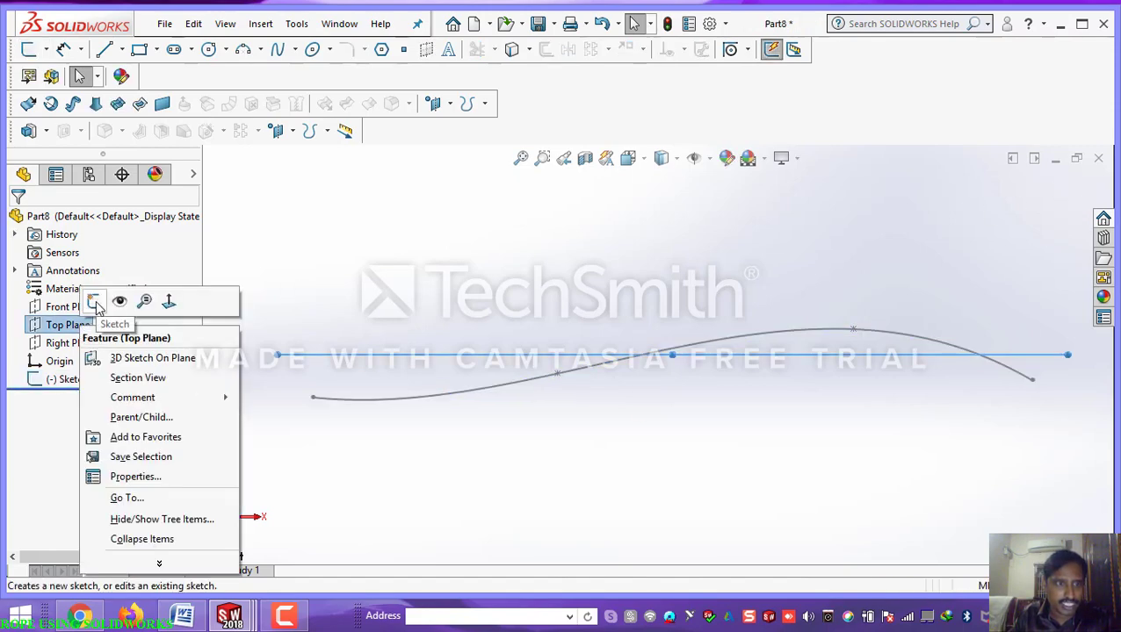
{"action": "left_click", "coordinate": [95, 302]}
{"action": "key", "text": "space"}
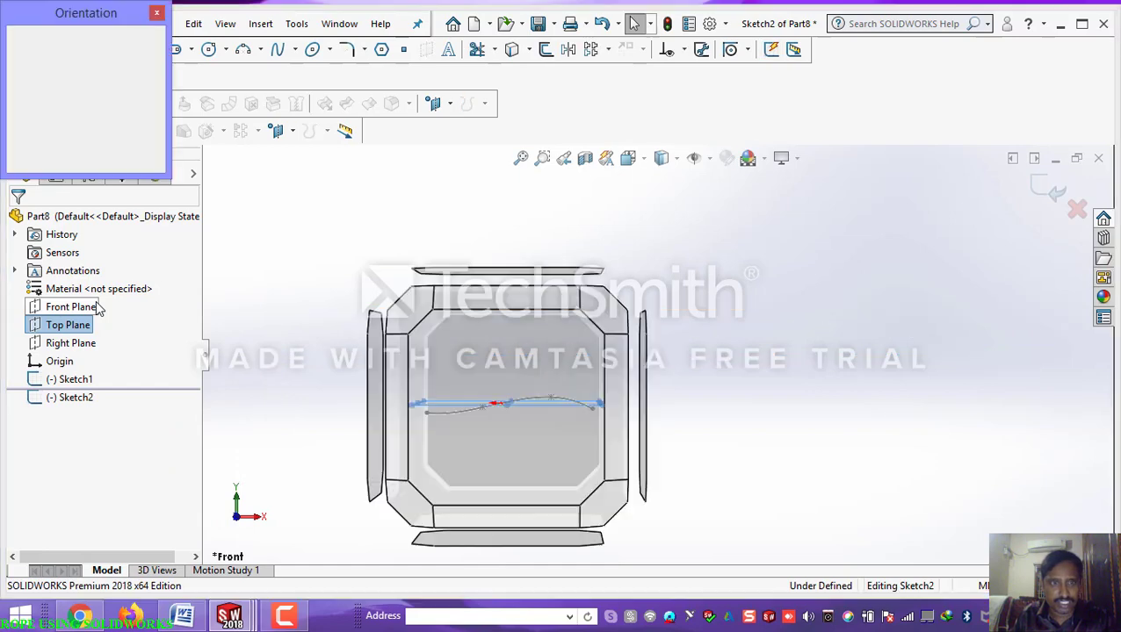
{"action": "left_click", "coordinate": [161, 125]}
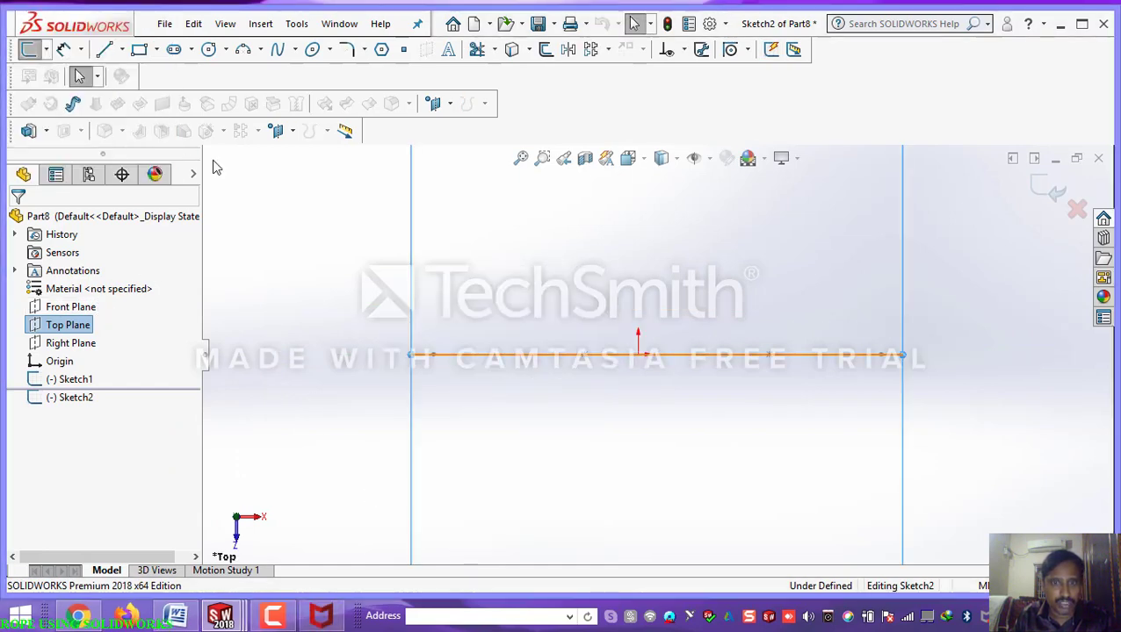
Step: Sketch a wavy four-point spline crossing the first curve, starting at about X -239, Y -41 mm, and exit the sketch
{"action": "left_click", "coordinate": [296, 50]}
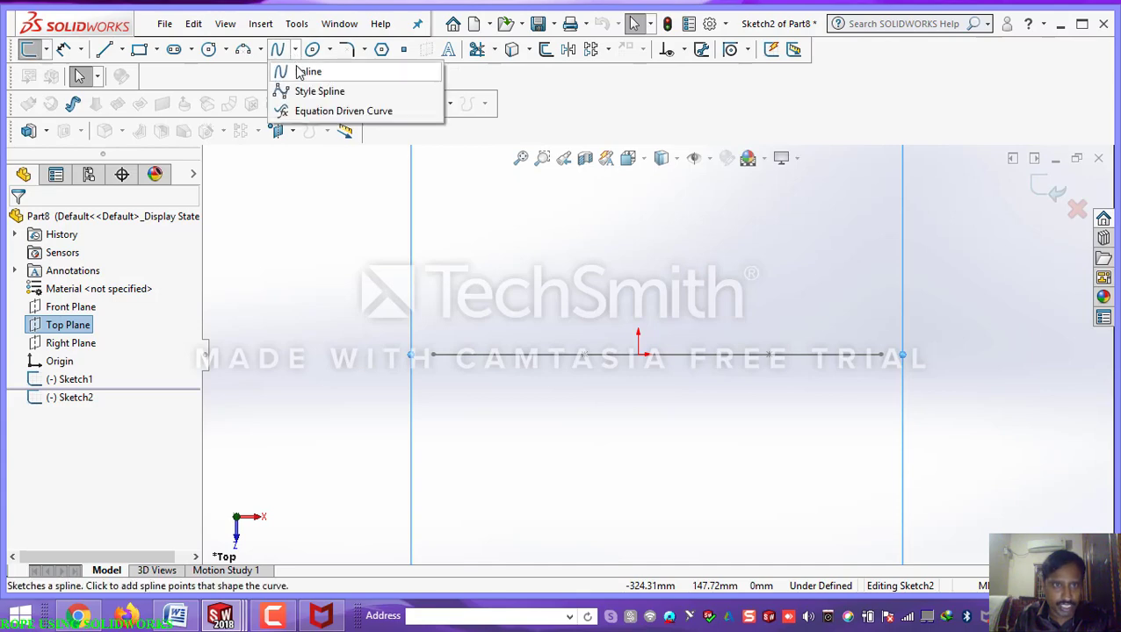
{"action": "left_click", "coordinate": [304, 70]}
{"action": "left_click", "coordinate": [349, 404]}
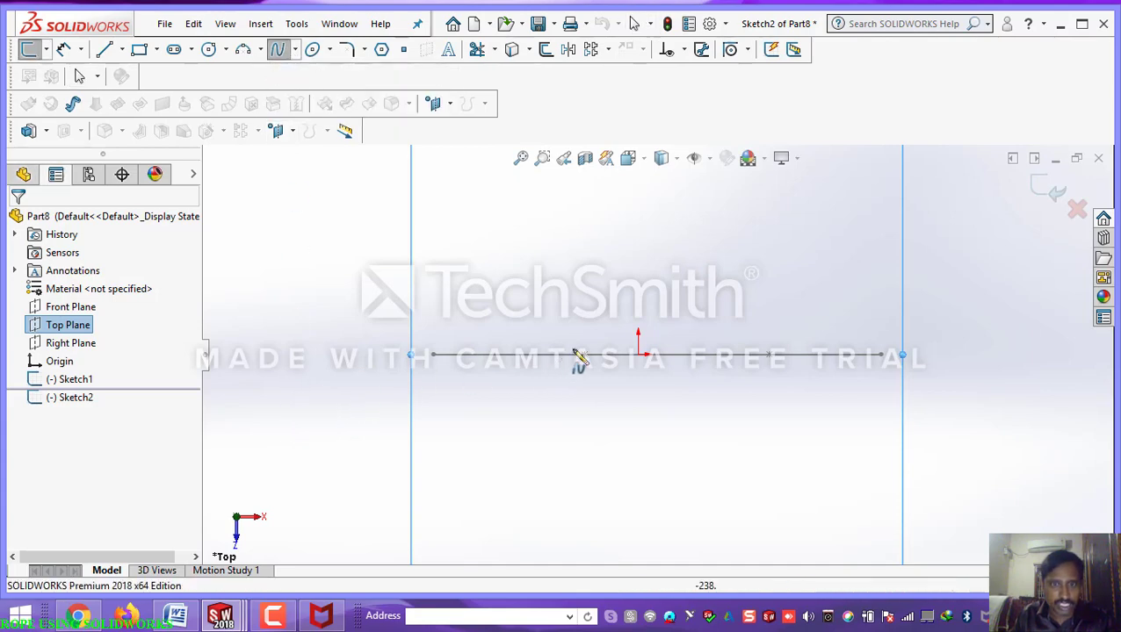
{"action": "left_click", "coordinate": [593, 338]}
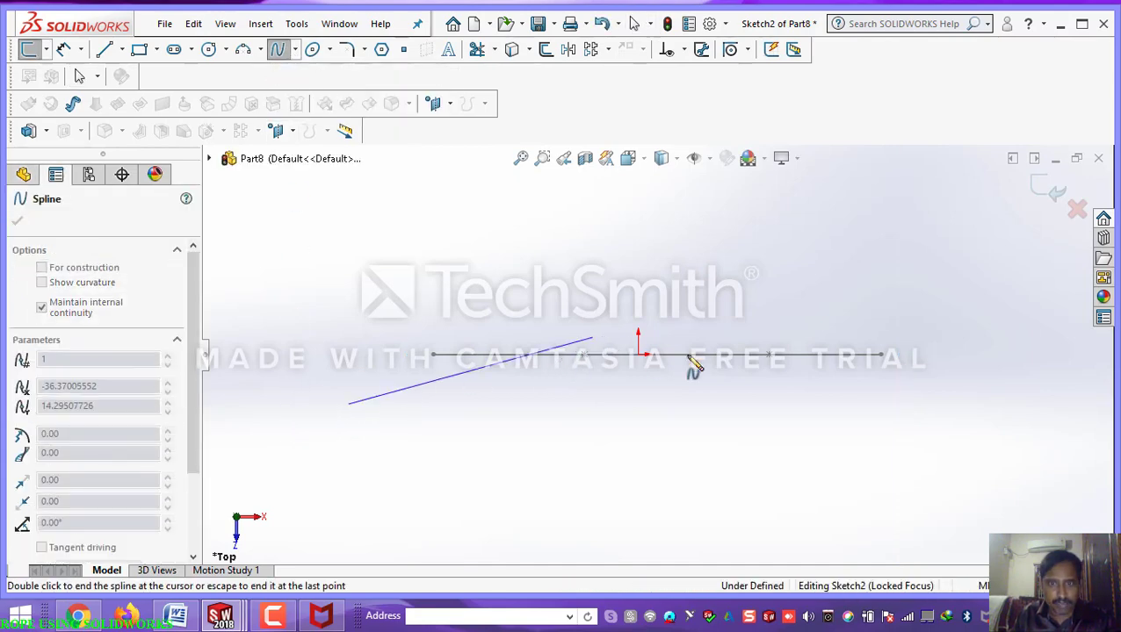
{"action": "left_click", "coordinate": [870, 374]}
{"action": "right_click", "coordinate": [1035, 359]}
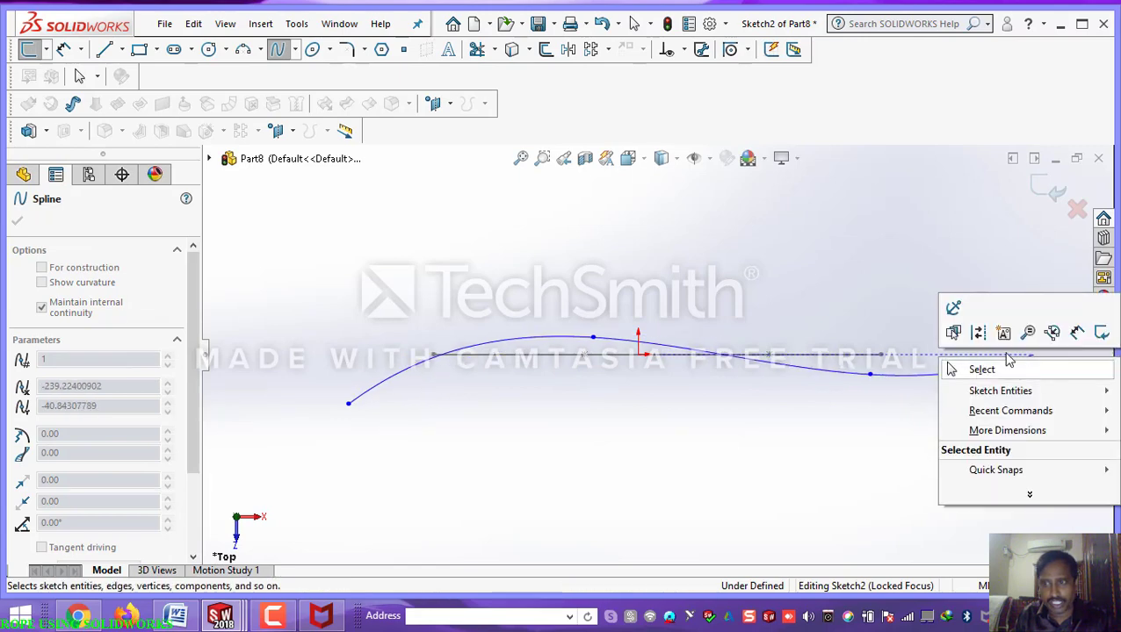
{"action": "left_click", "coordinate": [978, 369]}
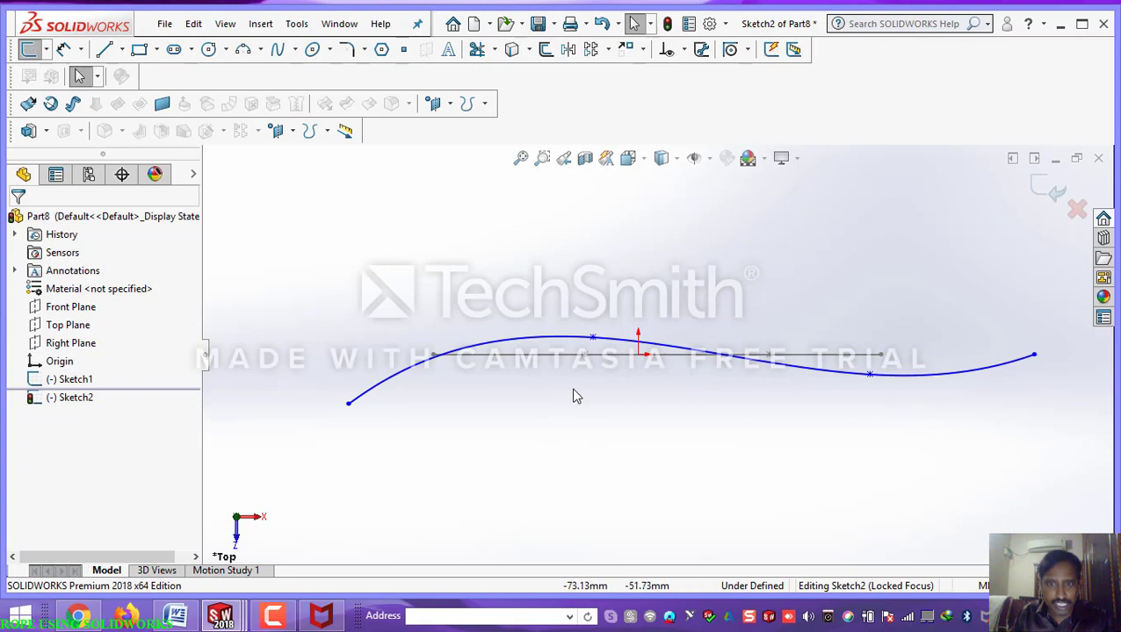
{"action": "mouse_move", "coordinate": [638, 380]}
{"action": "middle_mouse_down"}
{"action": "mouse_move", "coordinate": [608, 446]}
{"action": "mouse_move", "coordinate": [551, 502]}
{"action": "mouse_move", "coordinate": [533, 475]}
{"action": "mouse_move", "coordinate": [565, 460]}
{"action": "mouse_move", "coordinate": [578, 479]}
{"action": "mouse_move", "coordinate": [564, 502]}
{"action": "mouse_move", "coordinate": [601, 482]}
{"action": "mouse_move", "coordinate": [625, 528]}
{"action": "mouse_move", "coordinate": [615, 525]}
{"action": "mouse_move", "coordinate": [619, 564]}
{"action": "middle_mouse_up"}
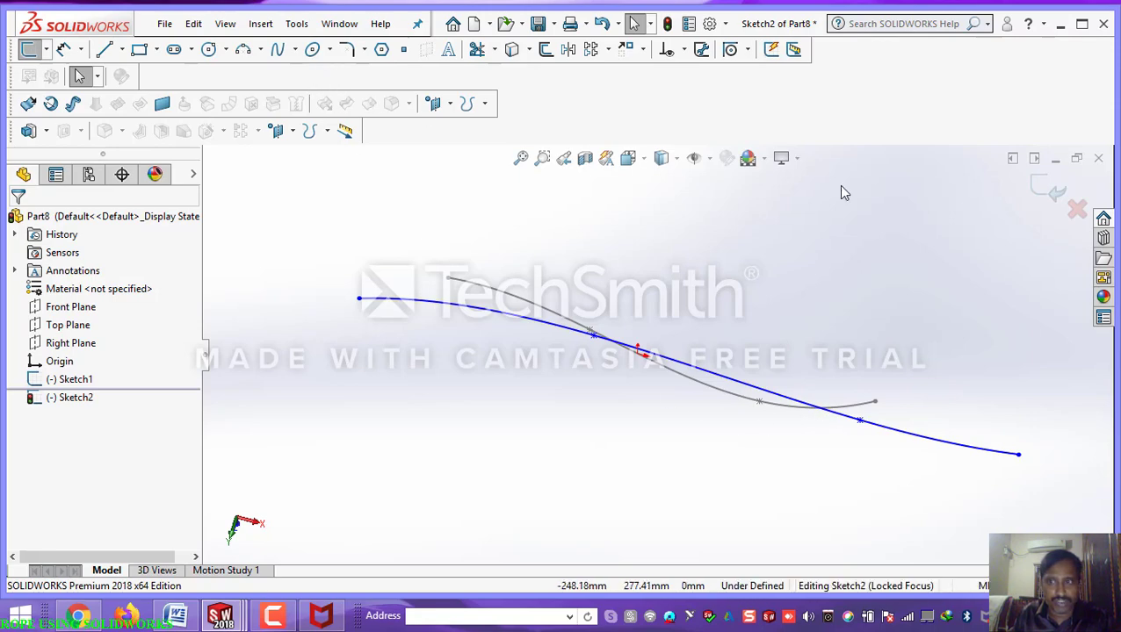
{"action": "left_click", "coordinate": [1048, 188]}
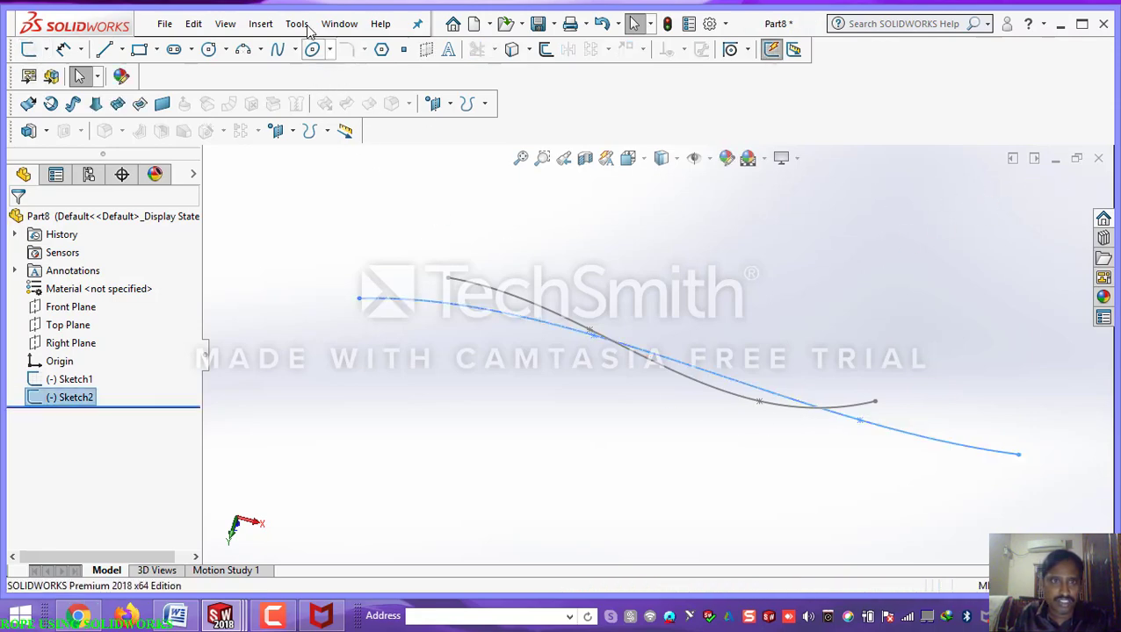
Step: Create a projected curve from the Front Plane and Top Plane splines using the Sketch on sketch projection type
{"action": "left_click", "coordinate": [261, 25]}
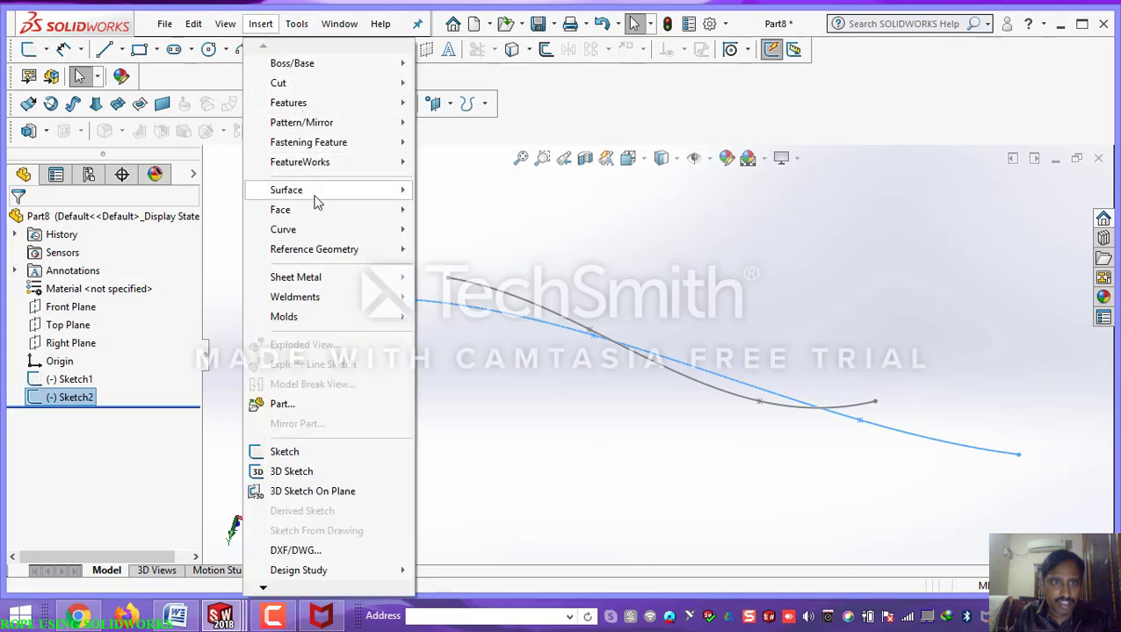
{"action": "mouse_move", "coordinate": [322, 239]}
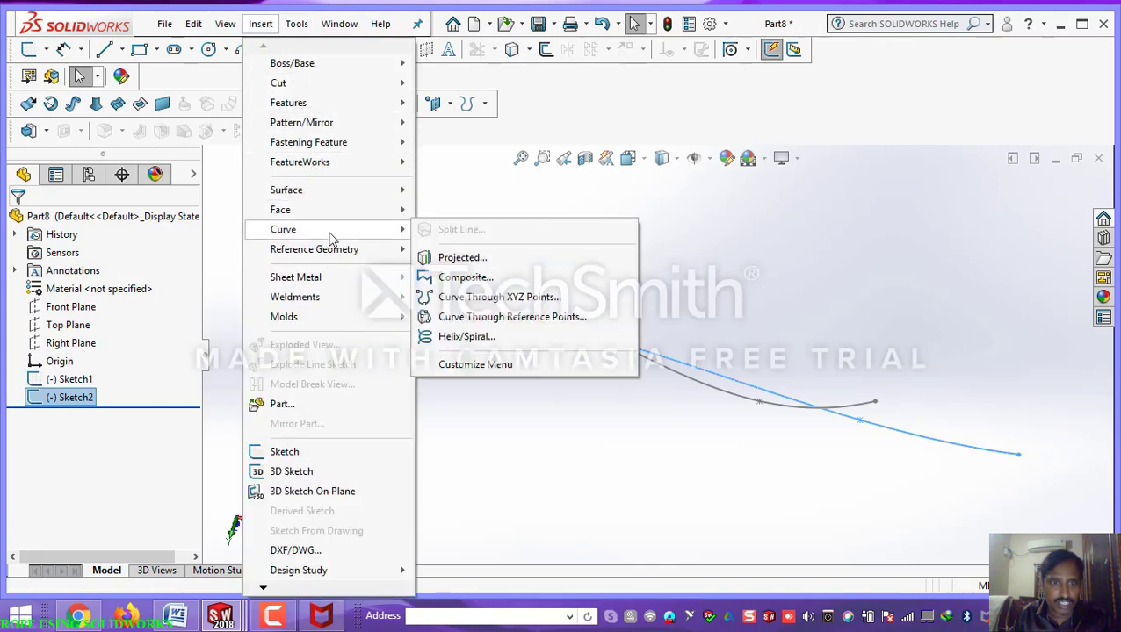
{"action": "left_click", "coordinate": [456, 260]}
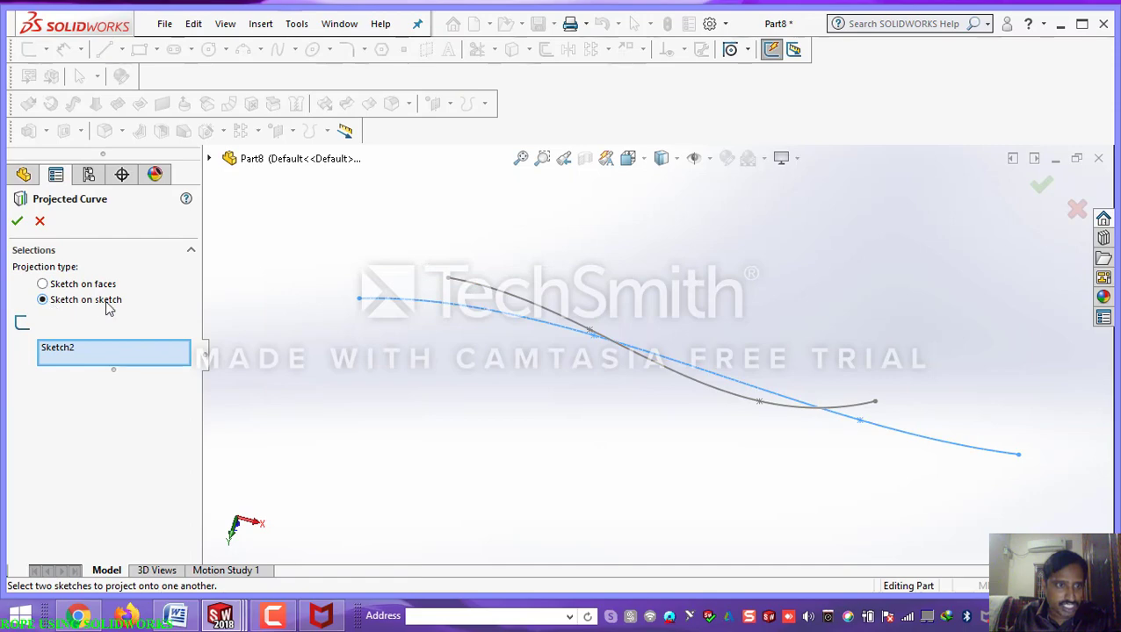
{"action": "left_click", "coordinate": [479, 290]}
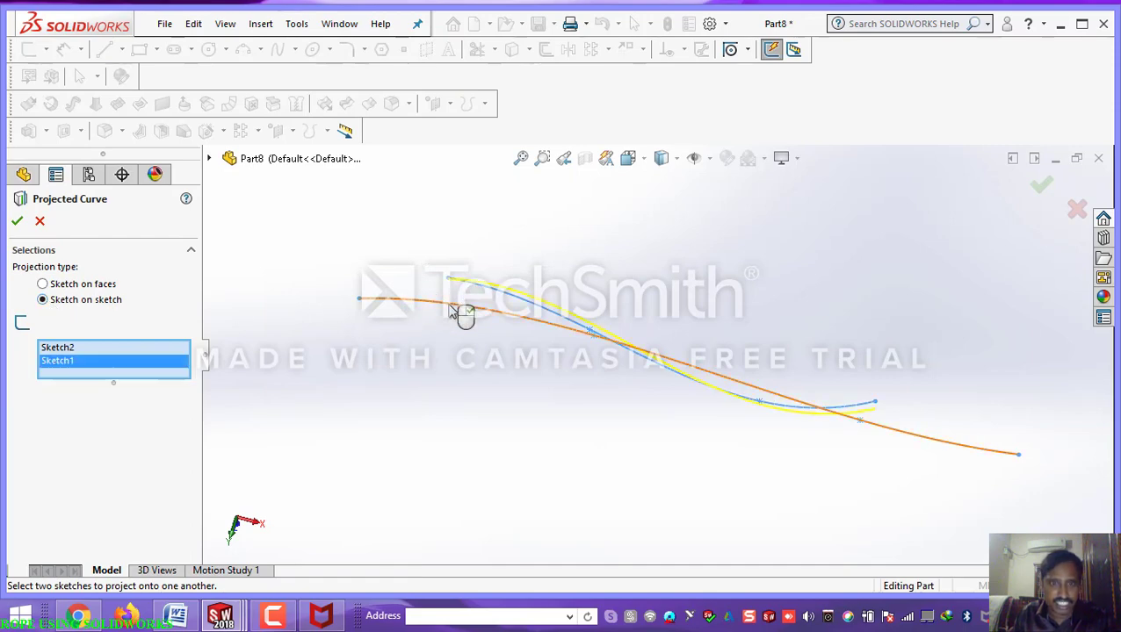
{"action": "left_click", "coordinate": [451, 309]}
{"action": "left_click", "coordinate": [498, 301]}
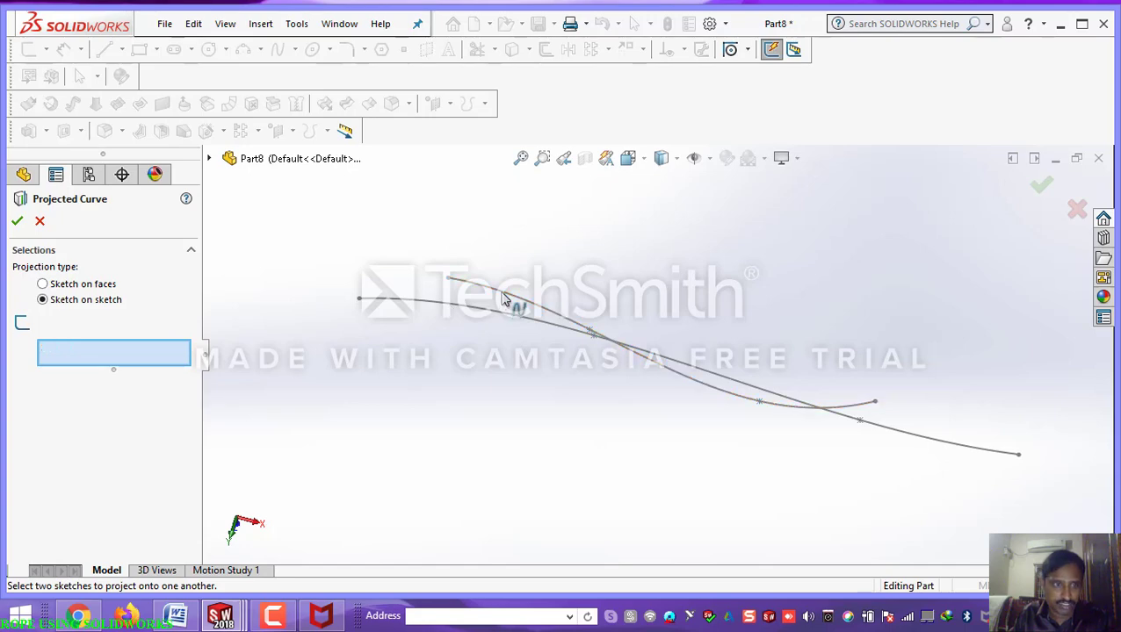
{"action": "left_click", "coordinate": [495, 303]}
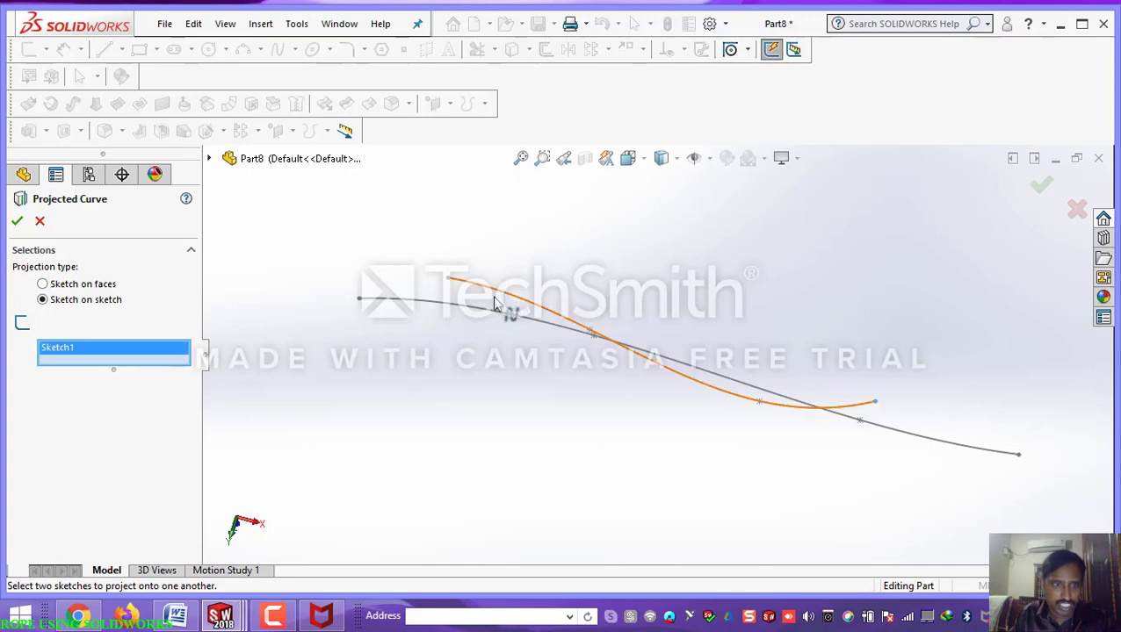
{"action": "left_click", "coordinate": [451, 307]}
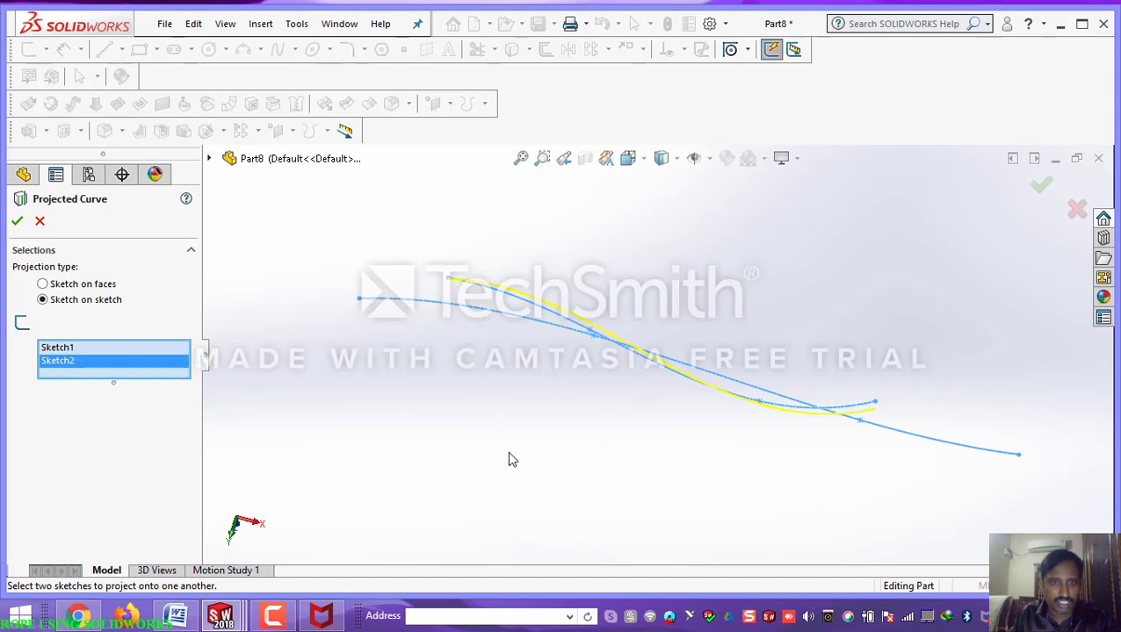
{"action": "scroll", "coordinate": [716, 400], "scroll_direction": "down", "scroll_amount": 3}
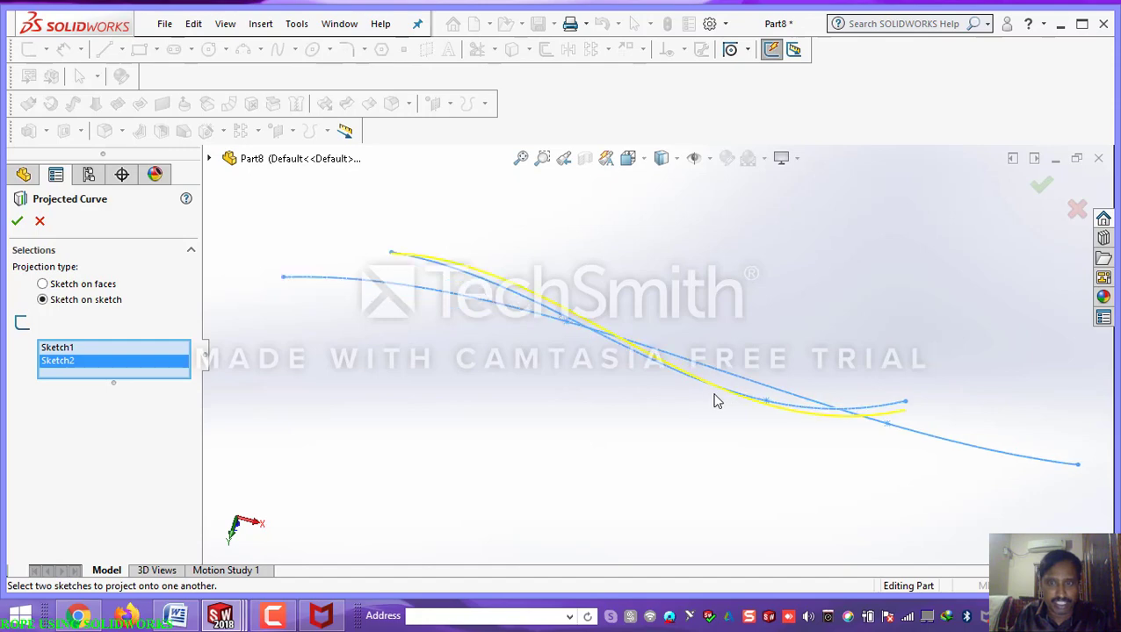
{"action": "scroll", "coordinate": [695, 392], "scroll_direction": "up", "scroll_amount": 2}
{"action": "scroll", "coordinate": [601, 296], "scroll_direction": "down", "scroll_amount": 2}
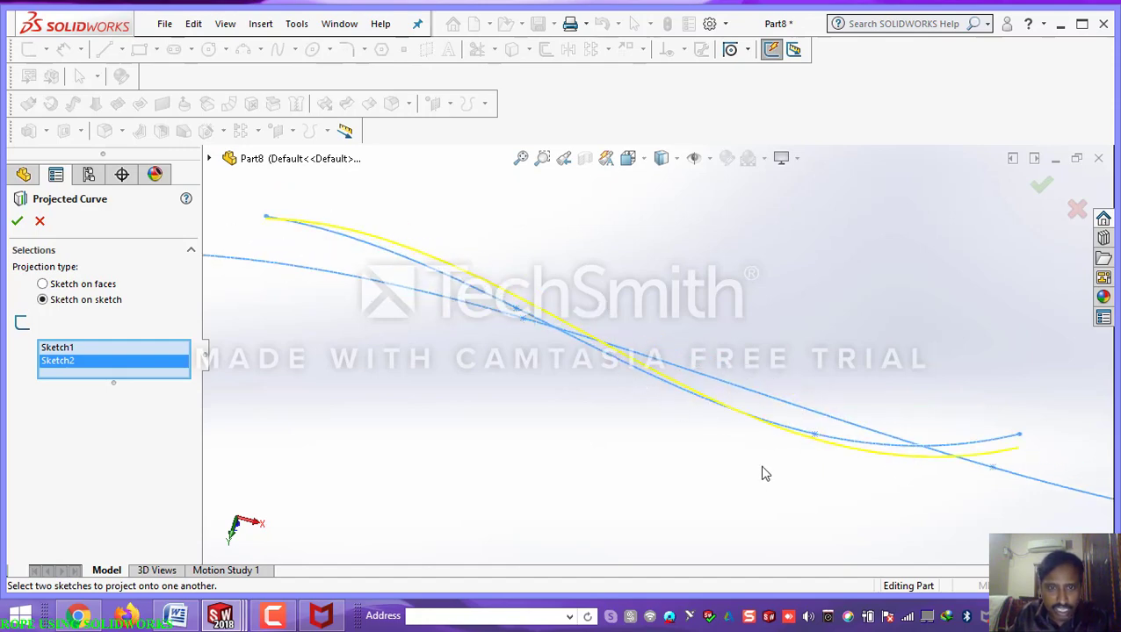
{"action": "scroll", "coordinate": [650, 422], "scroll_direction": "up", "scroll_amount": 2}
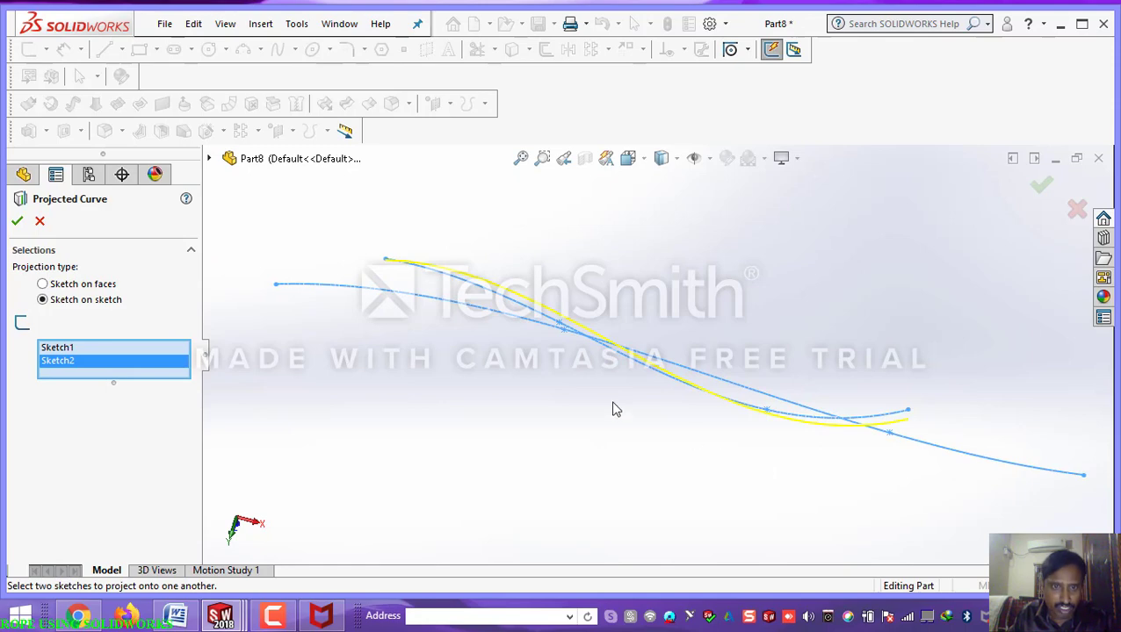
{"action": "left_click", "coordinate": [17, 220]}
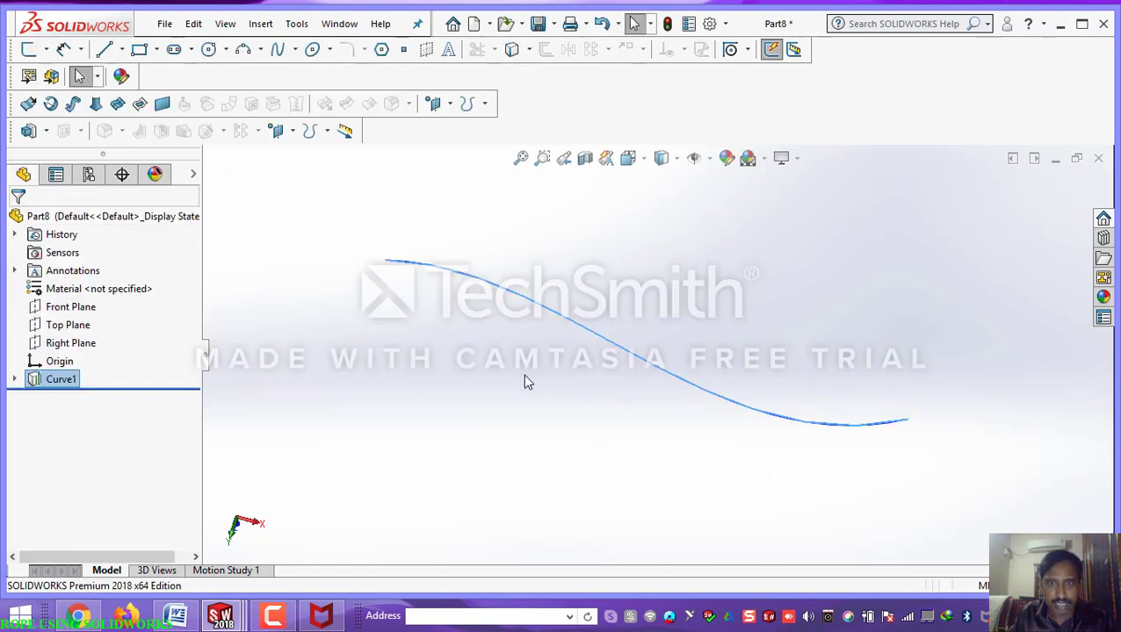
{"action": "middle_click_drag", "start_coordinate": [525, 383], "coordinate": [599, 363]}
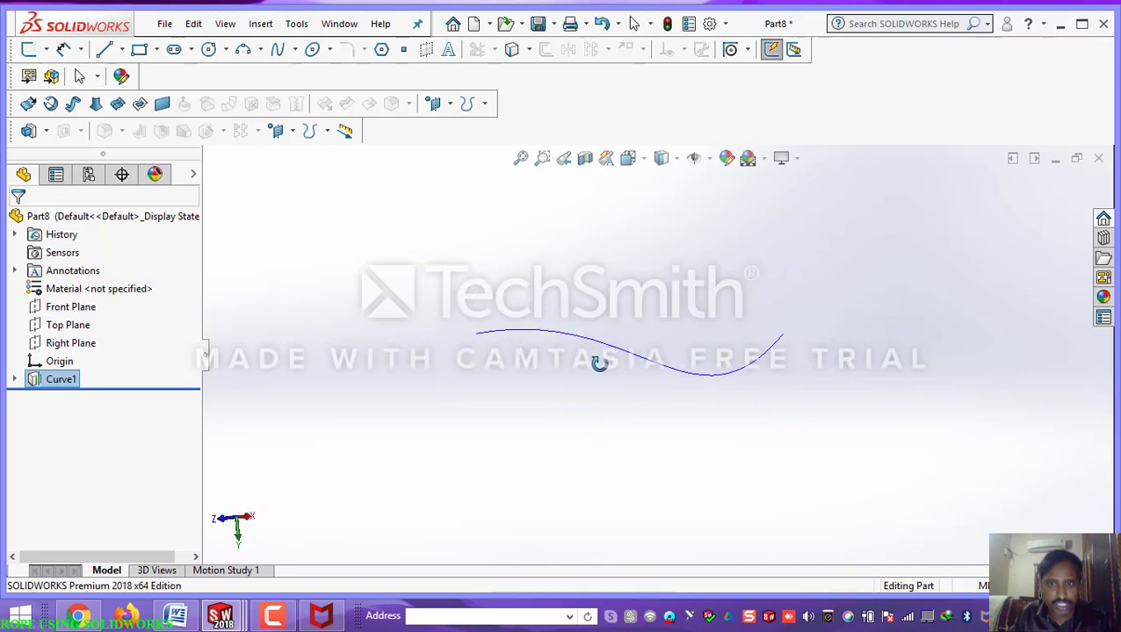
{"action": "scroll", "coordinate": [599, 364], "scroll_direction": "down", "scroll_amount": 1}
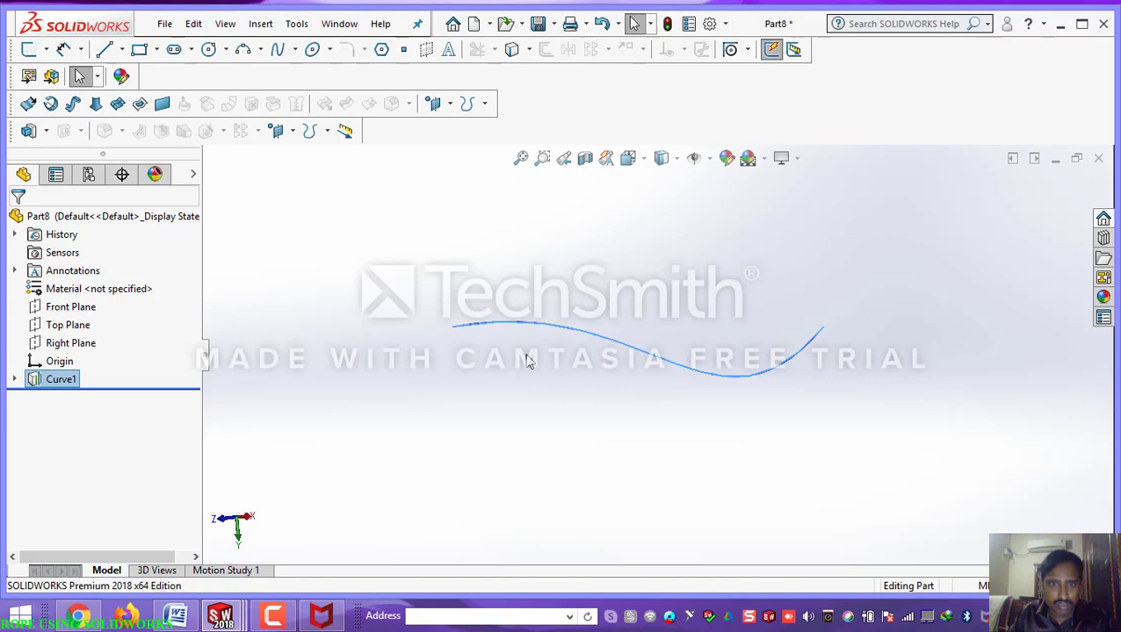
{"action": "mouse_move", "coordinate": [505, 352]}
{"action": "middle_mouse_down"}
{"action": "mouse_move", "coordinate": [508, 293]}
{"action": "mouse_move", "coordinate": [534, 278]}
{"action": "mouse_move", "coordinate": [545, 353]}
{"action": "mouse_move", "coordinate": [530, 370]}
{"action": "mouse_move", "coordinate": [500, 329]}
{"action": "middle_mouse_up"}
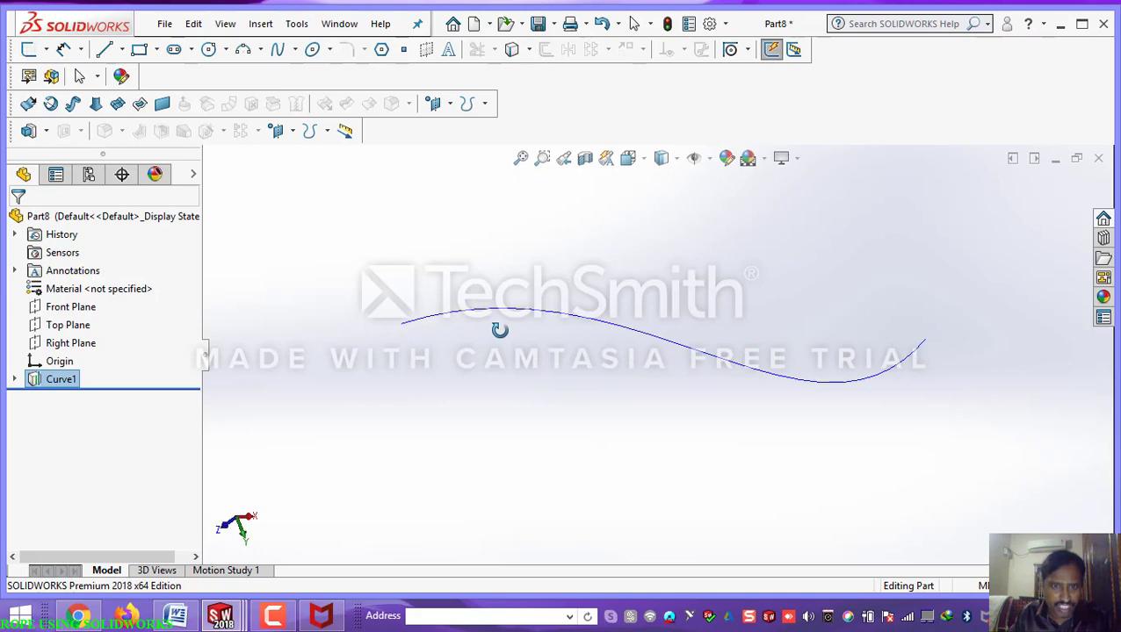
{"action": "middle_click_drag", "start_coordinate": [499, 329], "coordinate": [502, 331]}
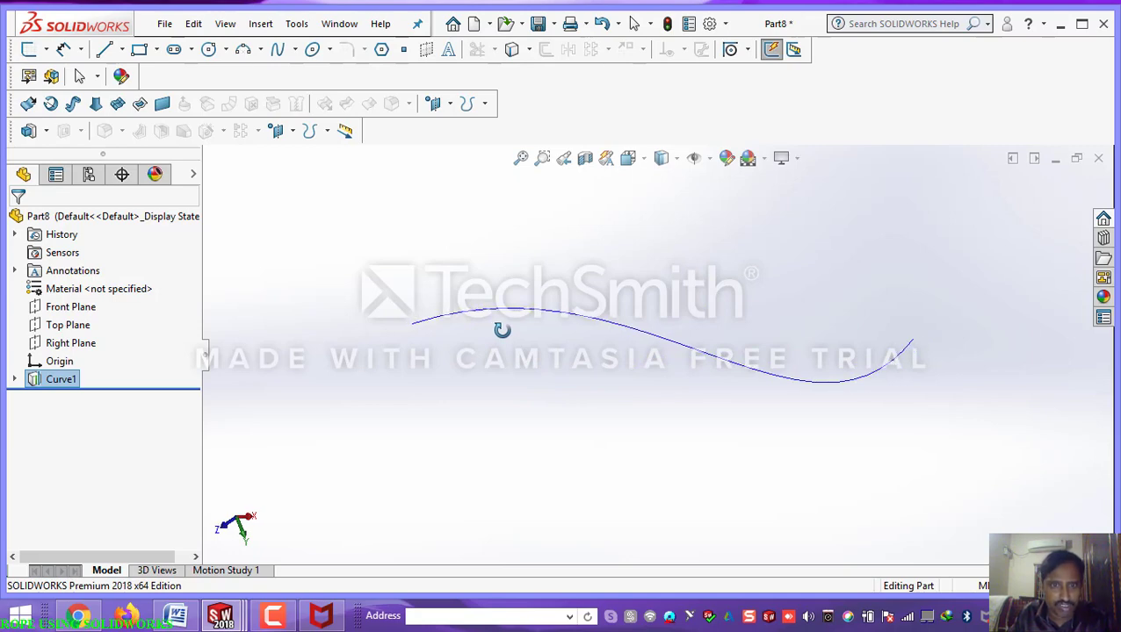
{"action": "middle_click_drag", "start_coordinate": [502, 330], "coordinate": [505, 329]}
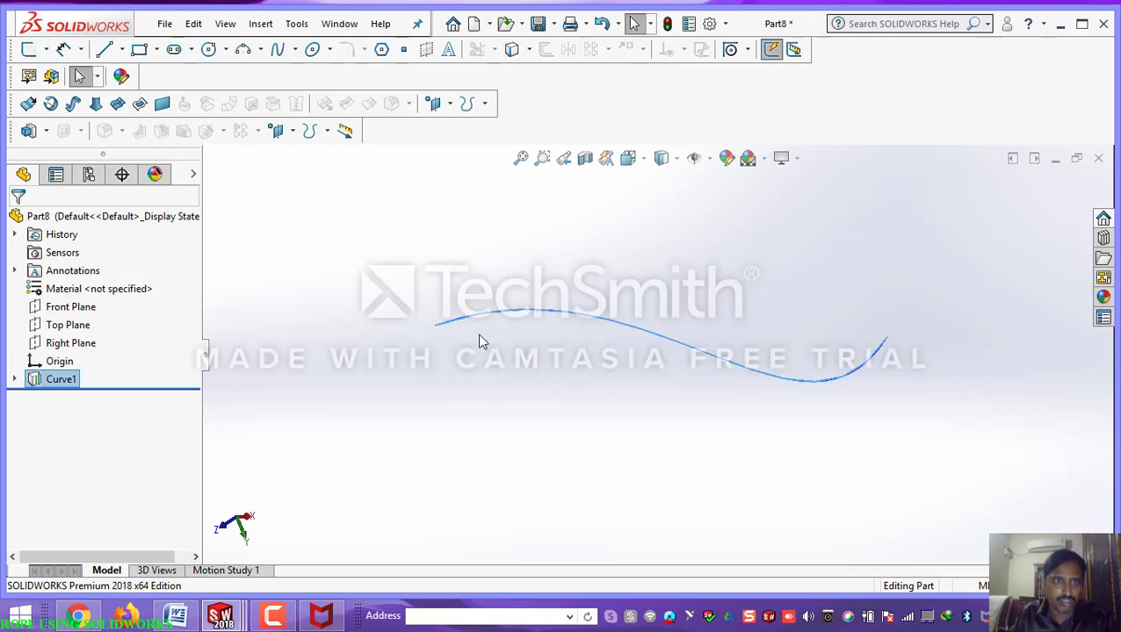
{"action": "left_click", "coordinate": [273, 28]}
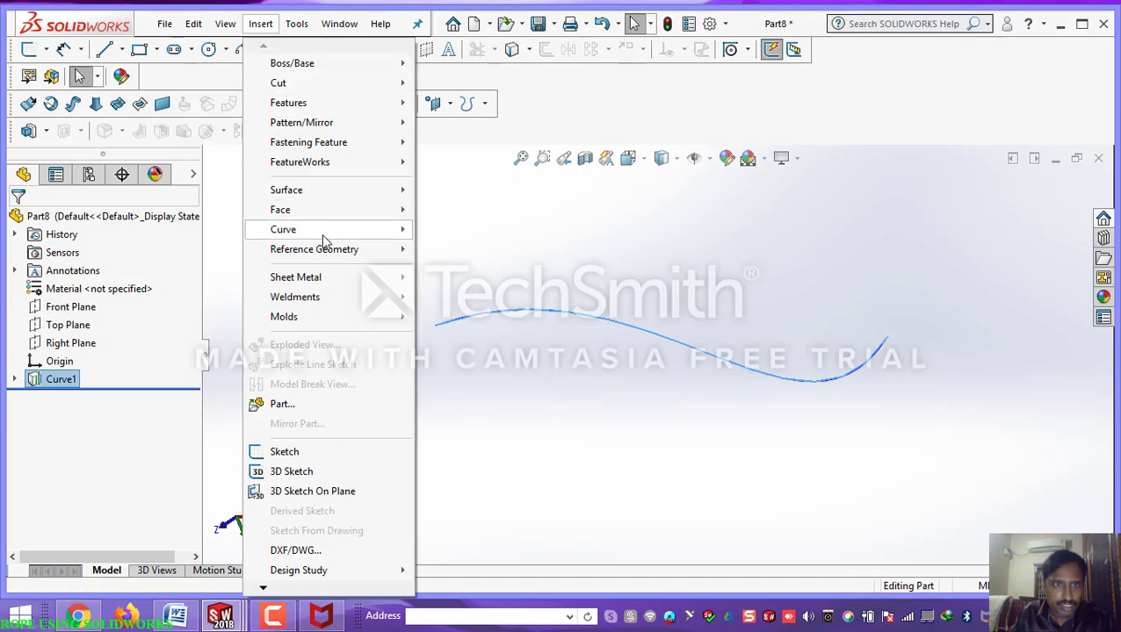
{"action": "mouse_move", "coordinate": [330, 253]}
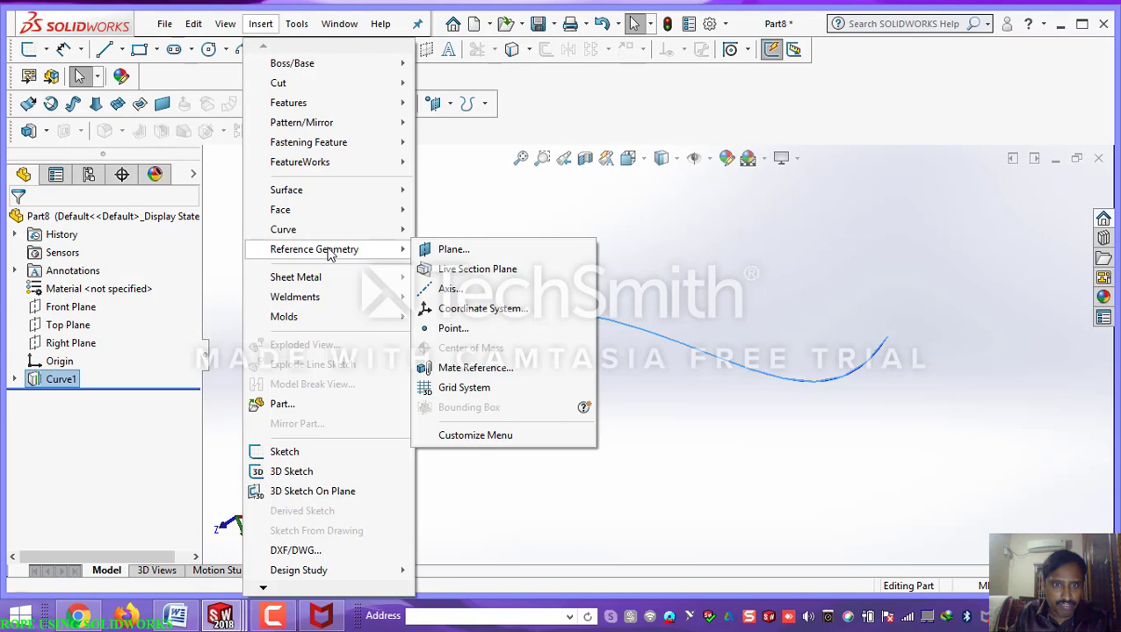
{"action": "left_click", "coordinate": [455, 252]}
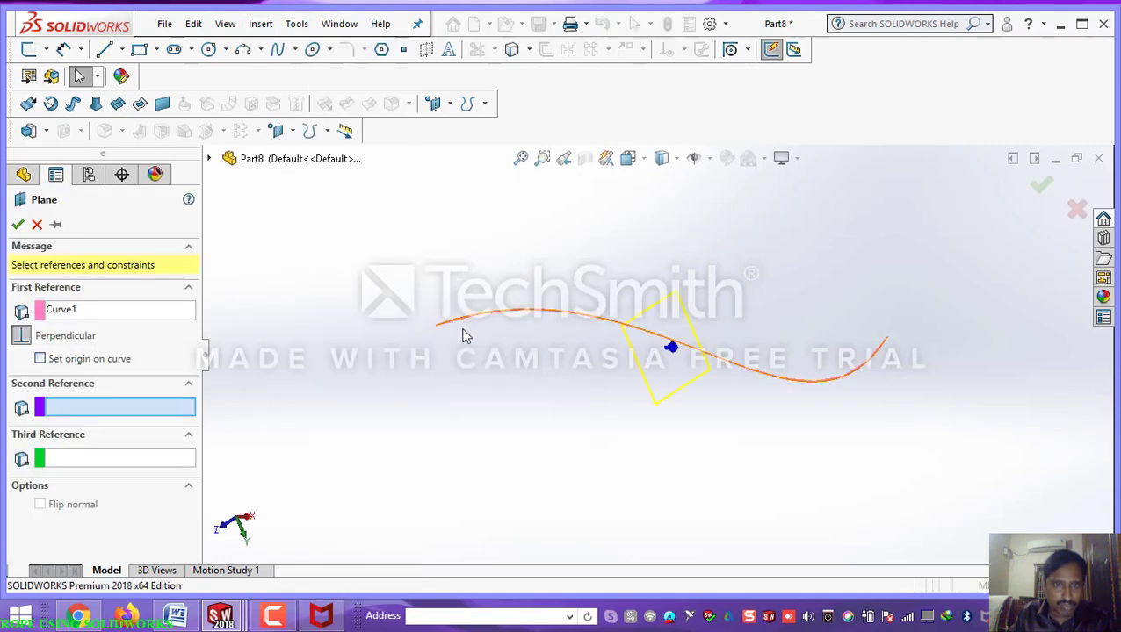
{"action": "scroll", "coordinate": [450, 335], "scroll_direction": "down", "scroll_amount": 2}
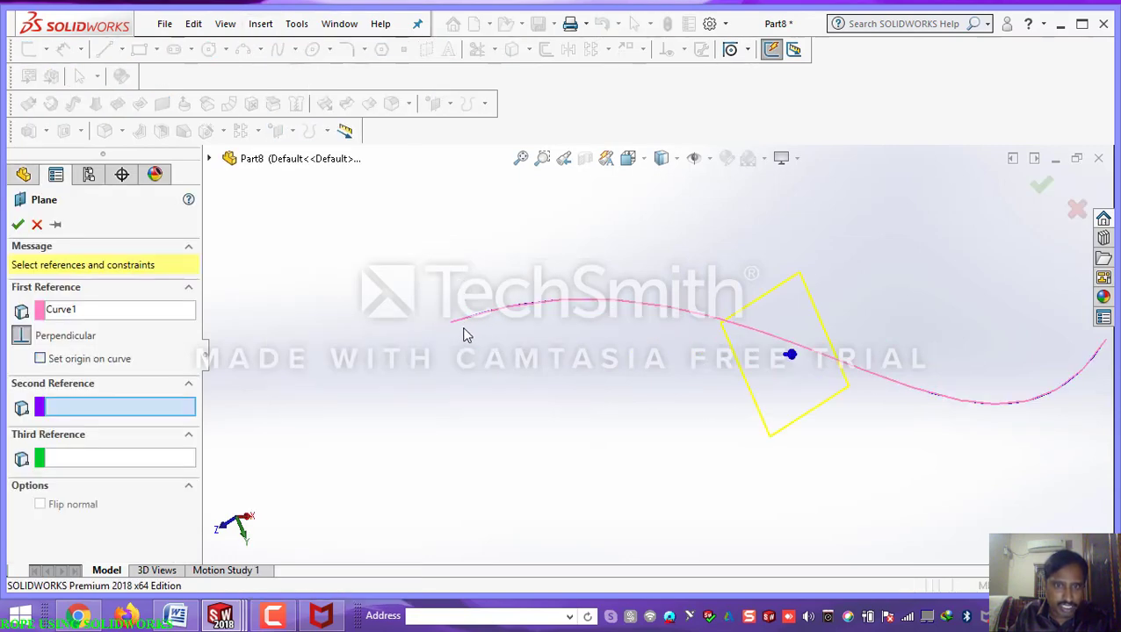
{"action": "scroll", "coordinate": [466, 329], "scroll_direction": "down", "scroll_amount": 1}
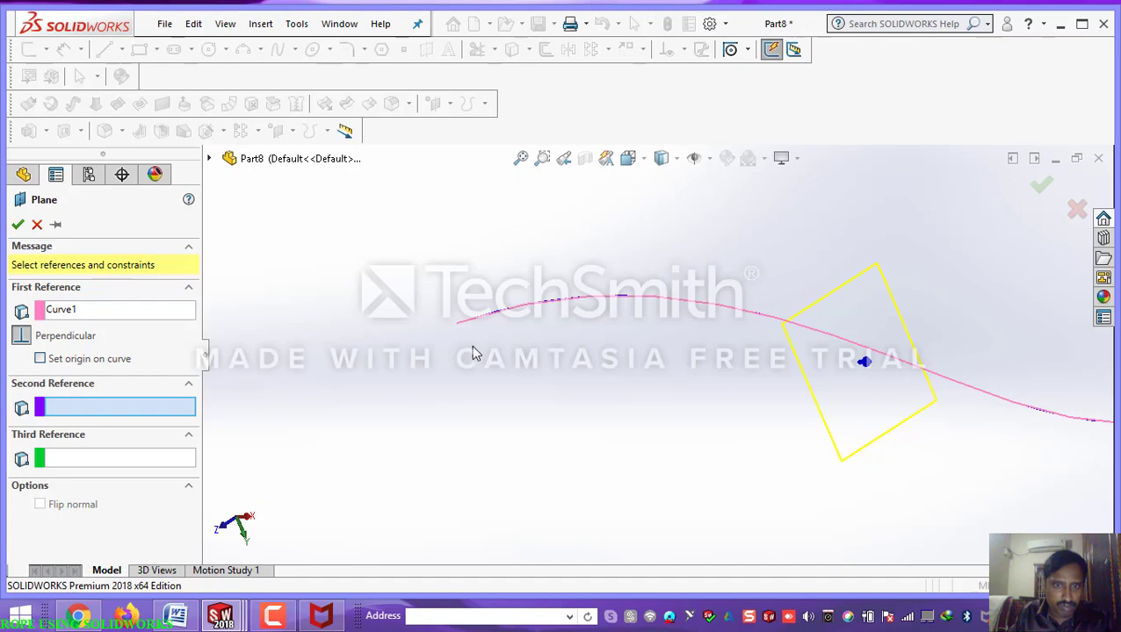
{"action": "scroll", "coordinate": [472, 351], "scroll_direction": "up", "scroll_amount": 1}
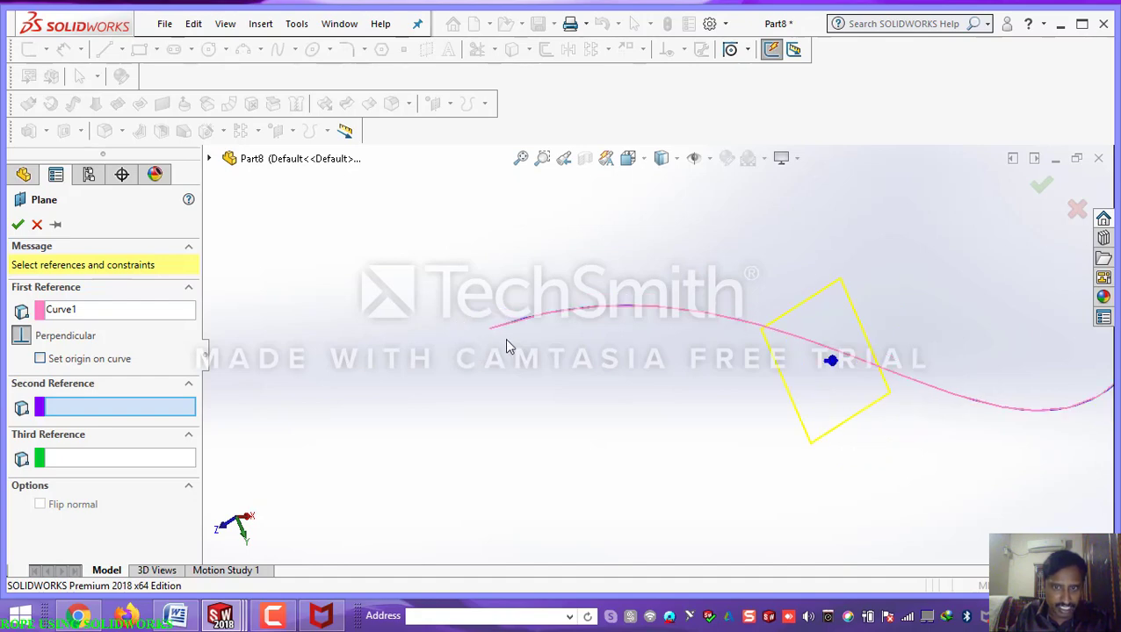
{"action": "scroll", "coordinate": [506, 346], "scroll_direction": "up", "scroll_amount": 1}
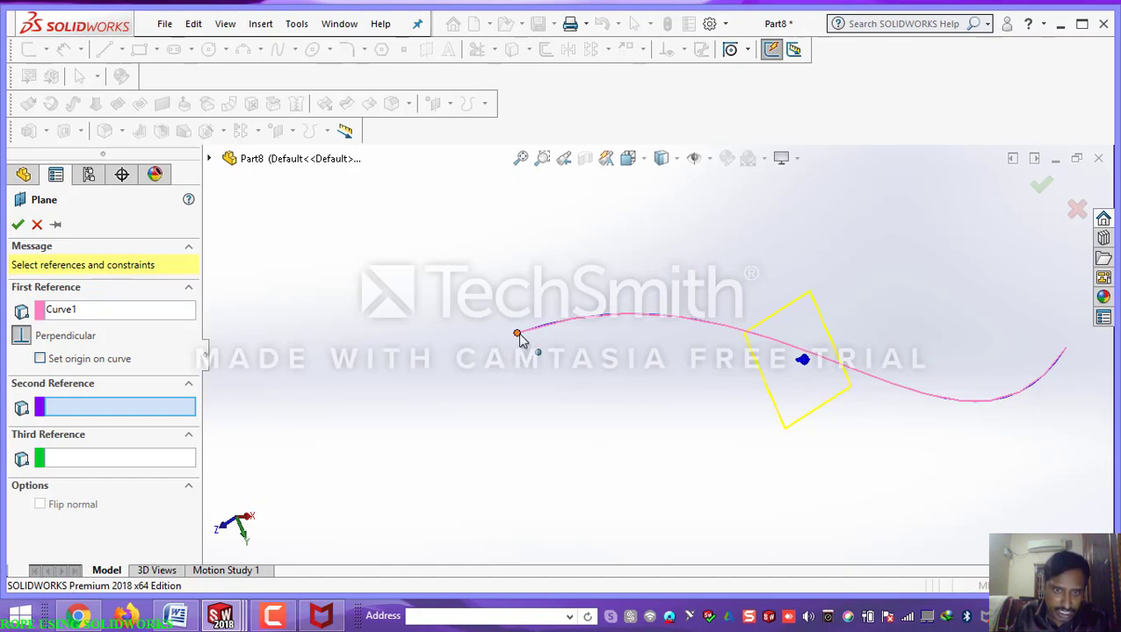
{"action": "left_click", "coordinate": [517, 336]}
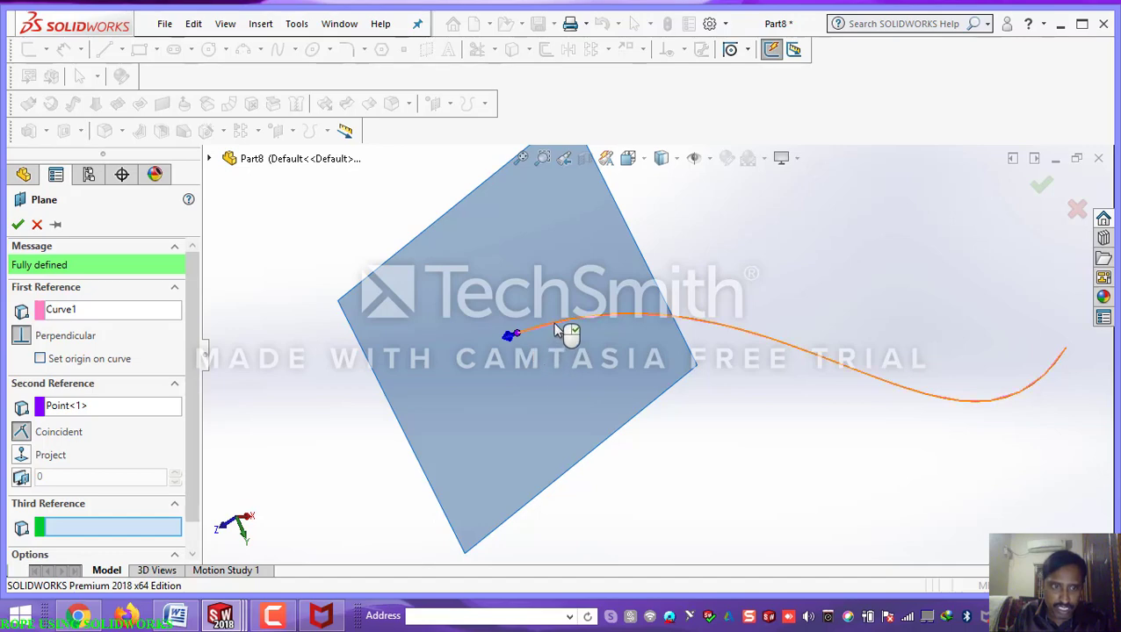
{"action": "left_click", "coordinate": [555, 330]}
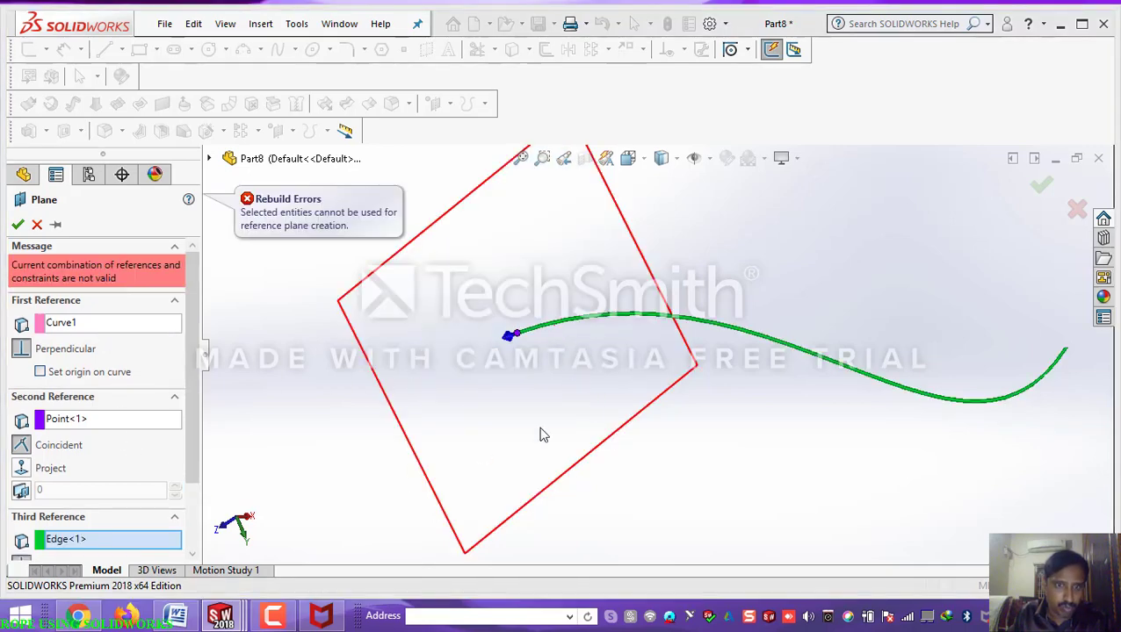
{"action": "middle_click_drag", "start_coordinate": [538, 433], "coordinate": [587, 411]}
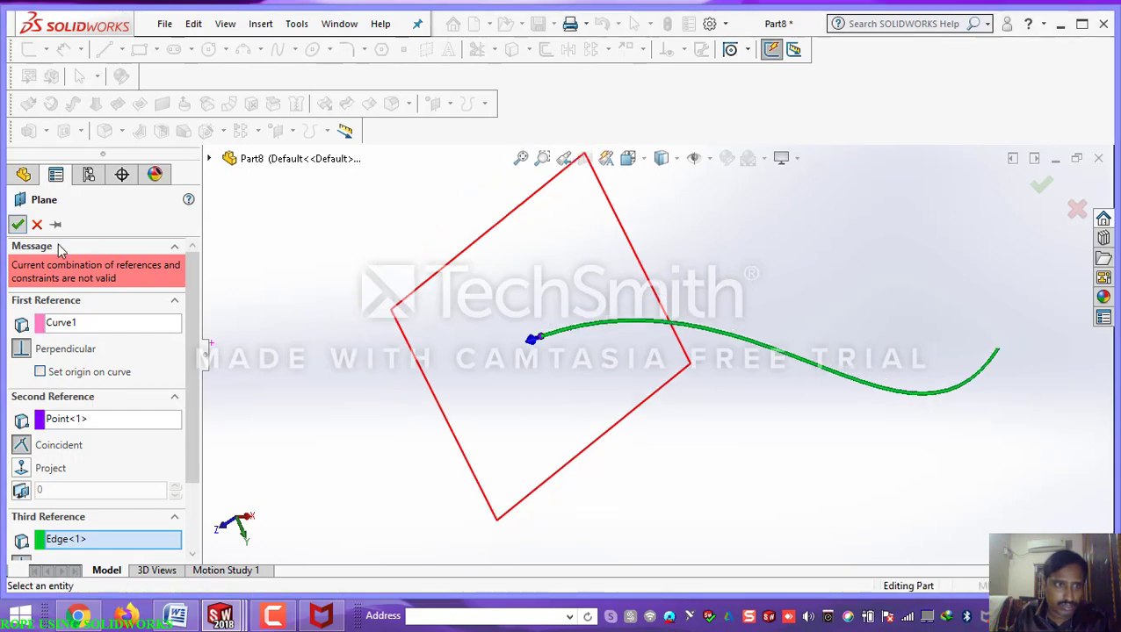
{"action": "left_click", "coordinate": [37, 226]}
Step: Create a reference plane coincident with the projected curve's starting endpoint and perpendicular to the curve
{"action": "left_click", "coordinate": [261, 25]}
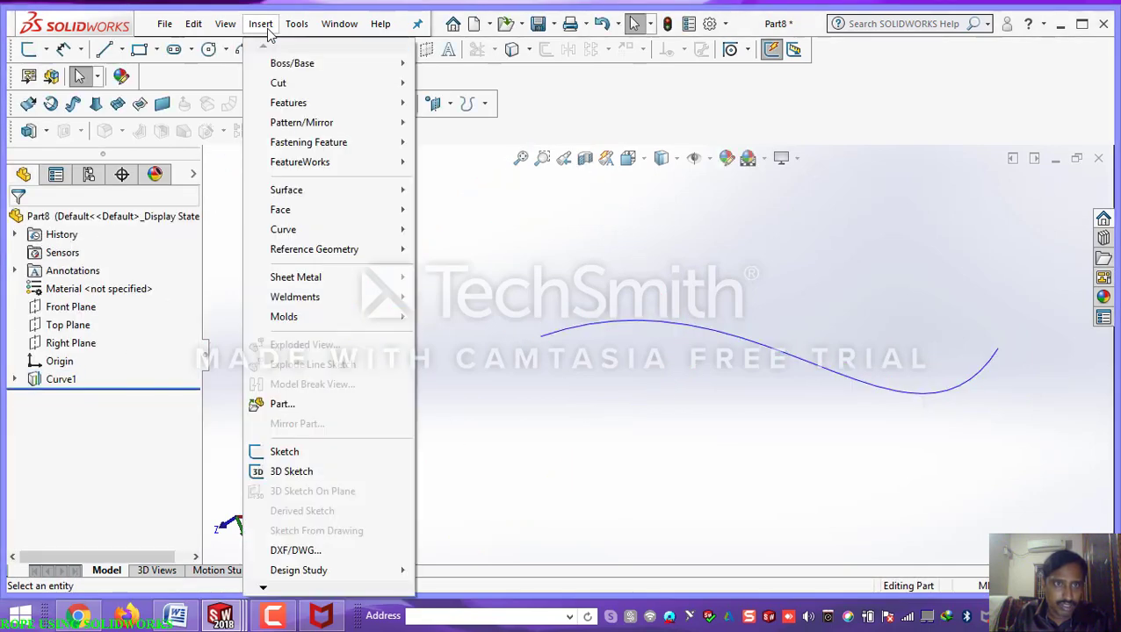
{"action": "mouse_move", "coordinate": [344, 250]}
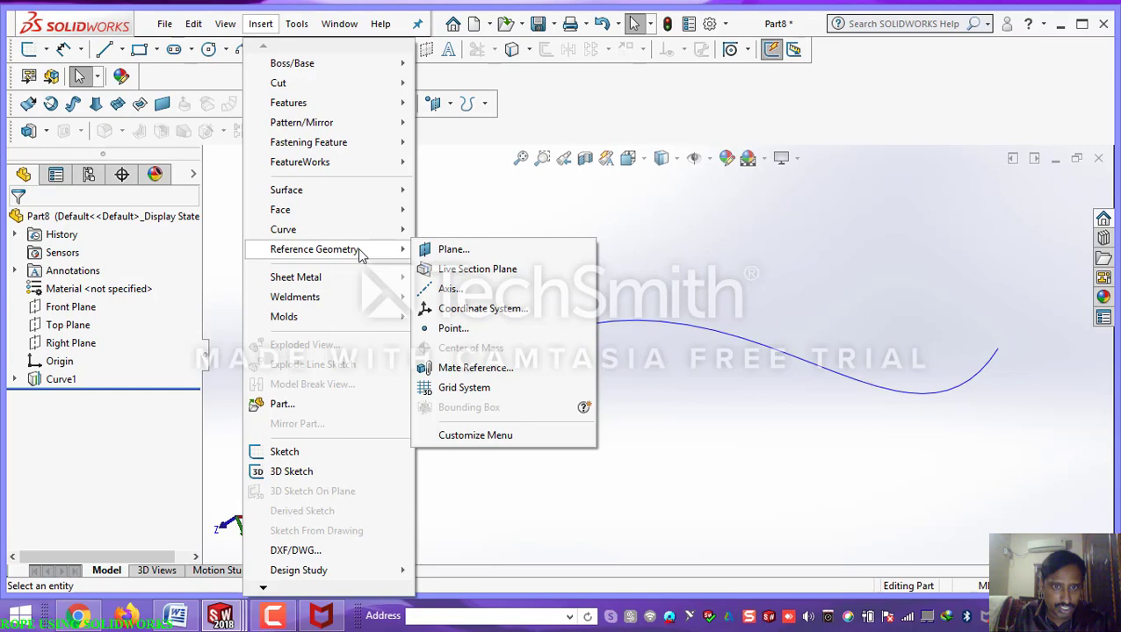
{"action": "left_click", "coordinate": [436, 249]}
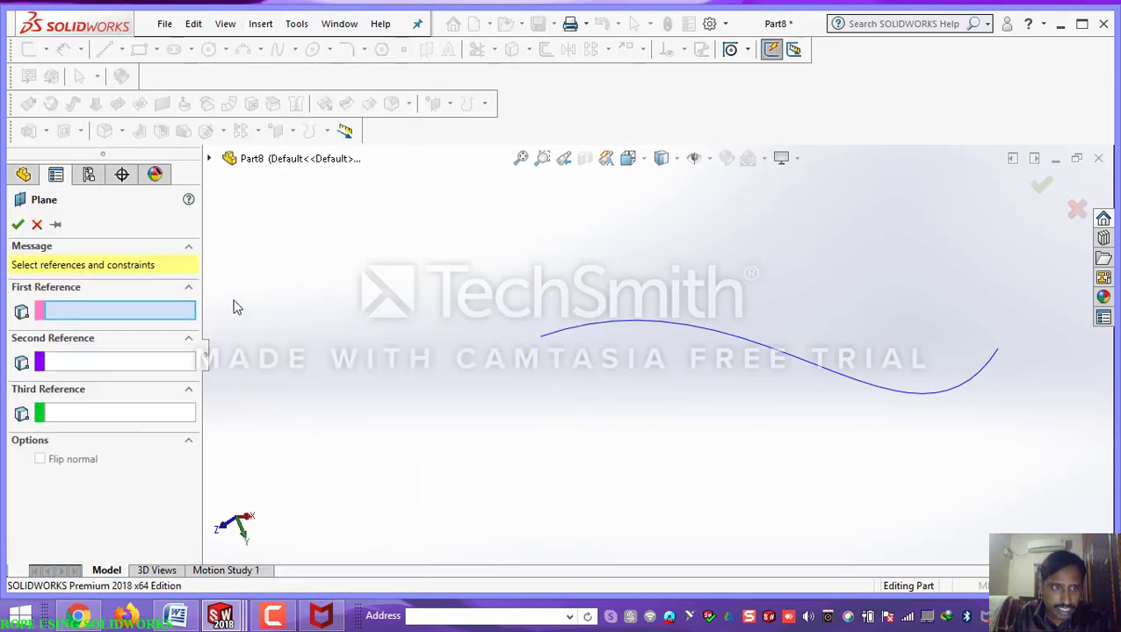
{"action": "left_click", "coordinate": [541, 338]}
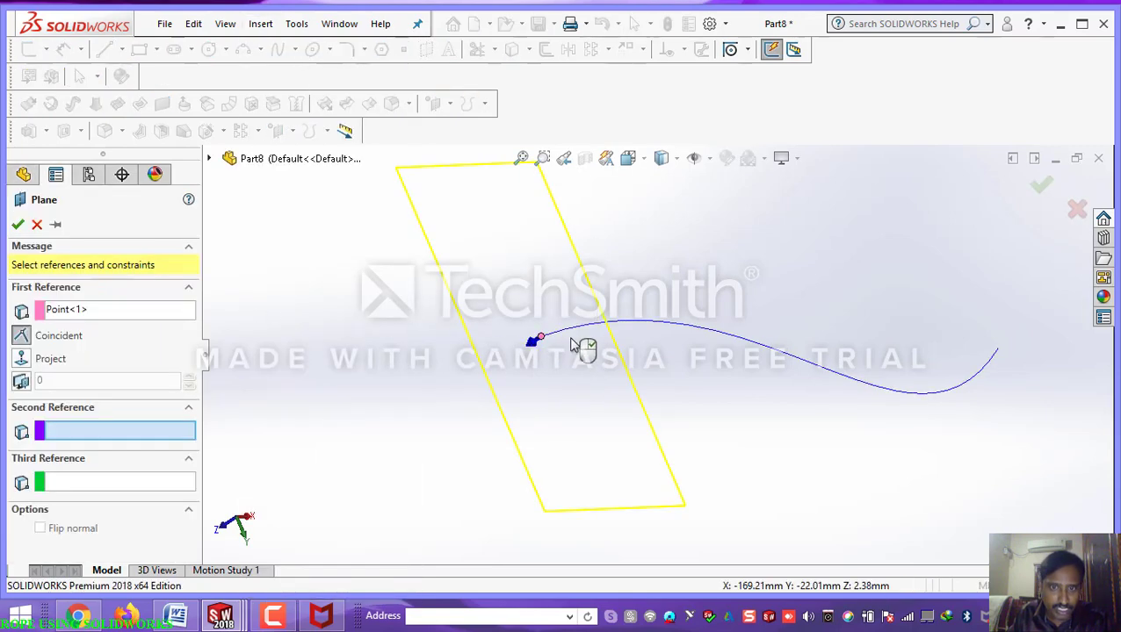
{"action": "left_click", "coordinate": [587, 332]}
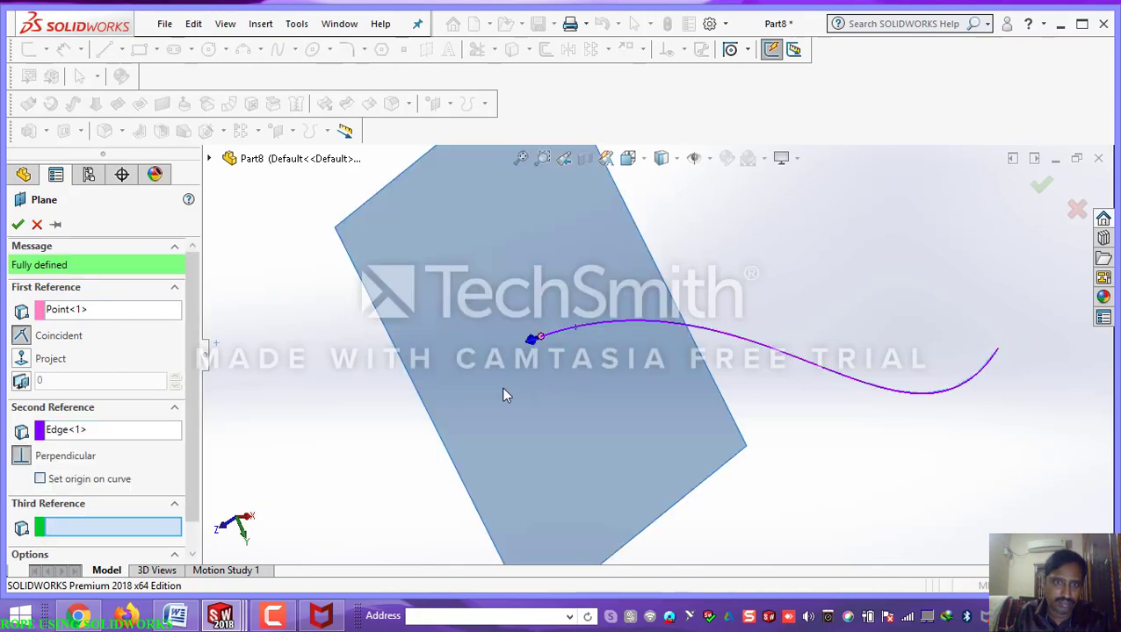
{"action": "left_click", "coordinate": [18, 225]}
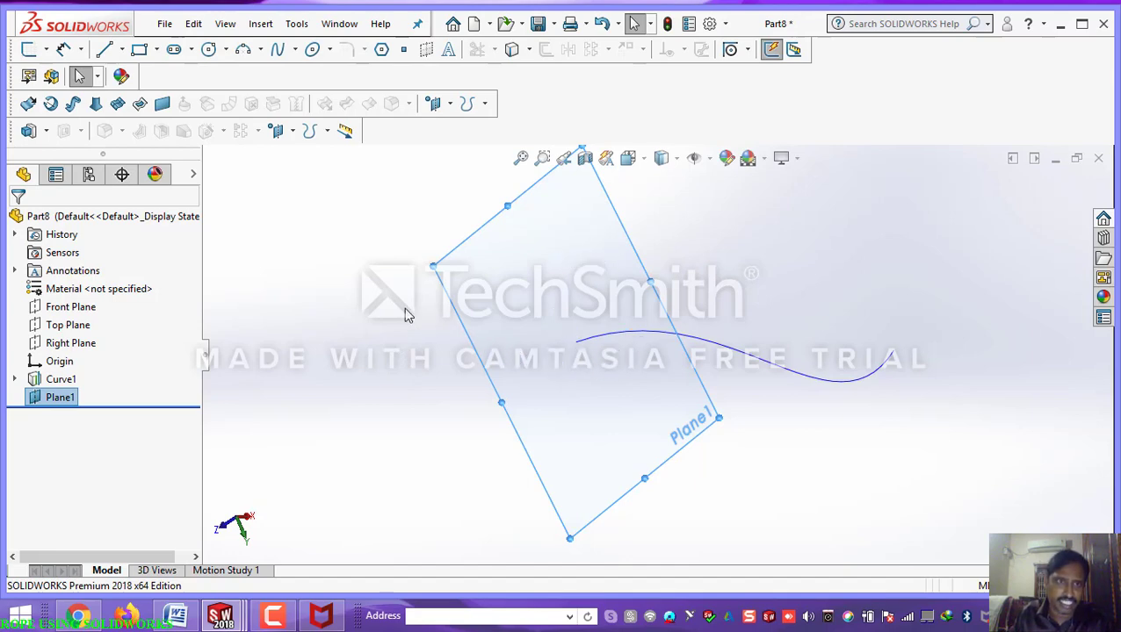
Step: Sketch a circle about 8.7 mm in diameter on the new plane, offset slightly from the curve's starting endpoint, and dimension its diameter
{"action": "left_click", "coordinate": [209, 50]}
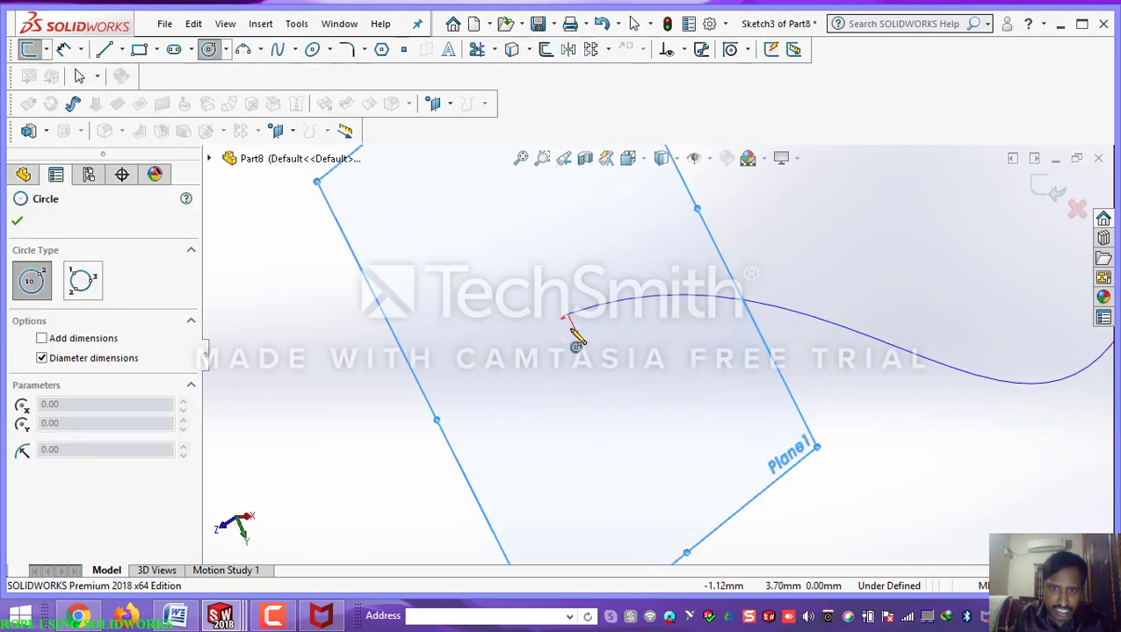
{"action": "left_click", "coordinate": [568, 341]}
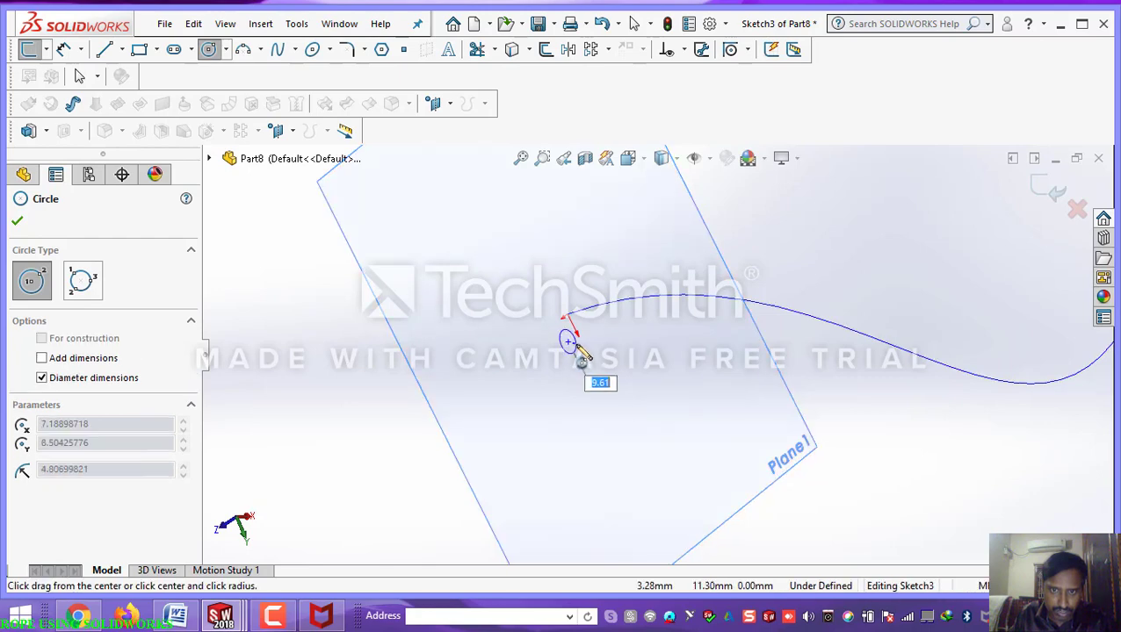
{"action": "left_click", "coordinate": [580, 351]}
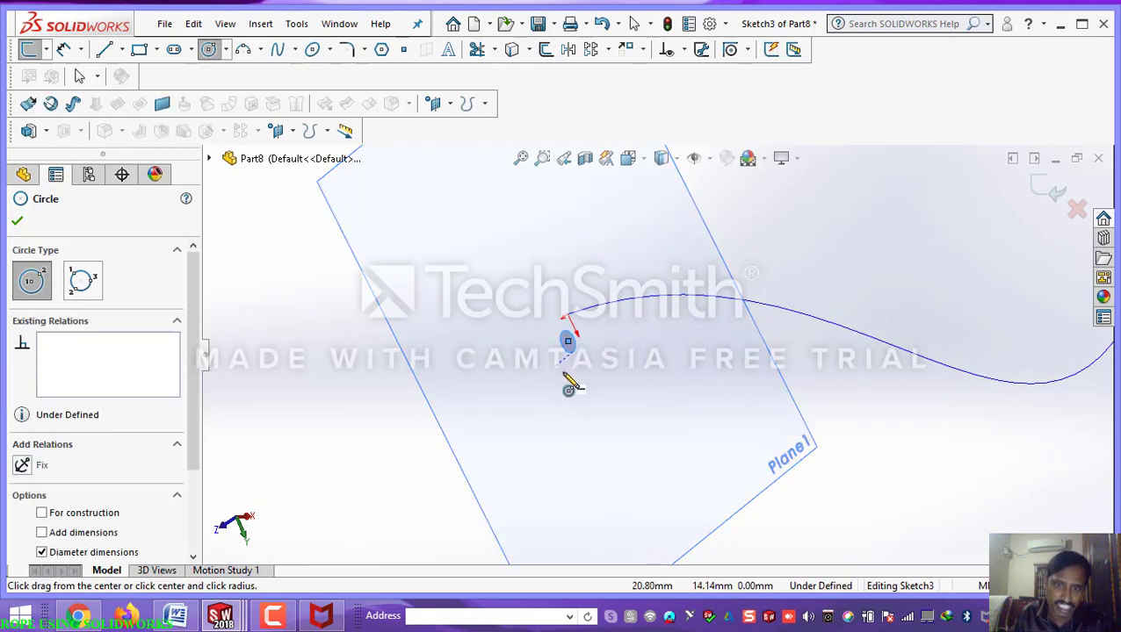
{"action": "left_click", "coordinate": [16, 220]}
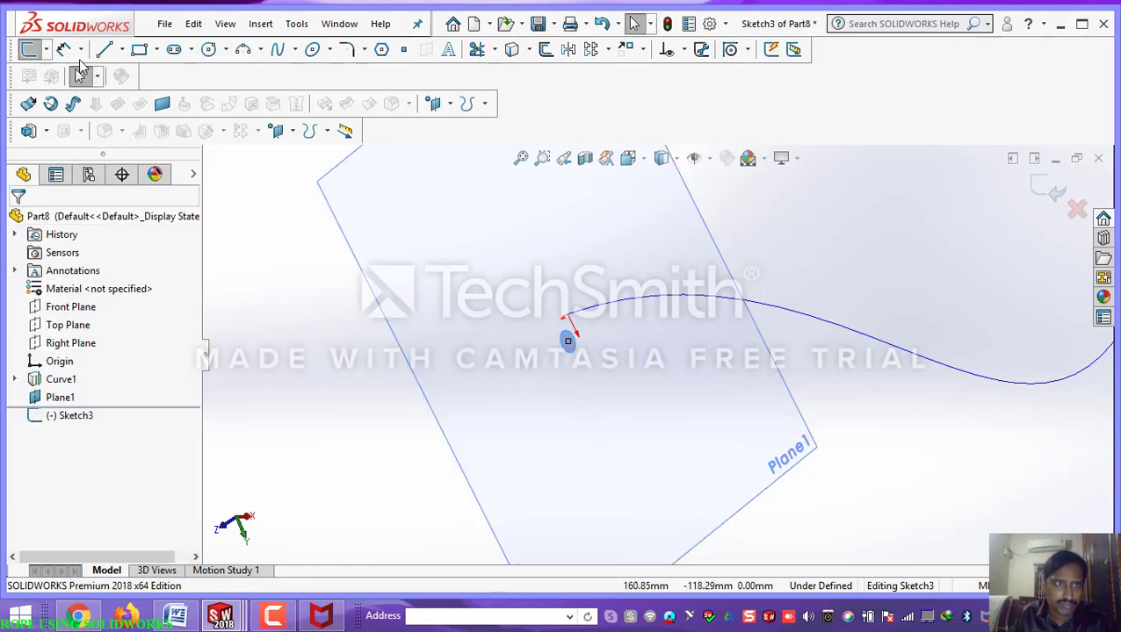
{"action": "left_click", "coordinate": [63, 49]}
{"action": "left_click", "coordinate": [573, 359]}
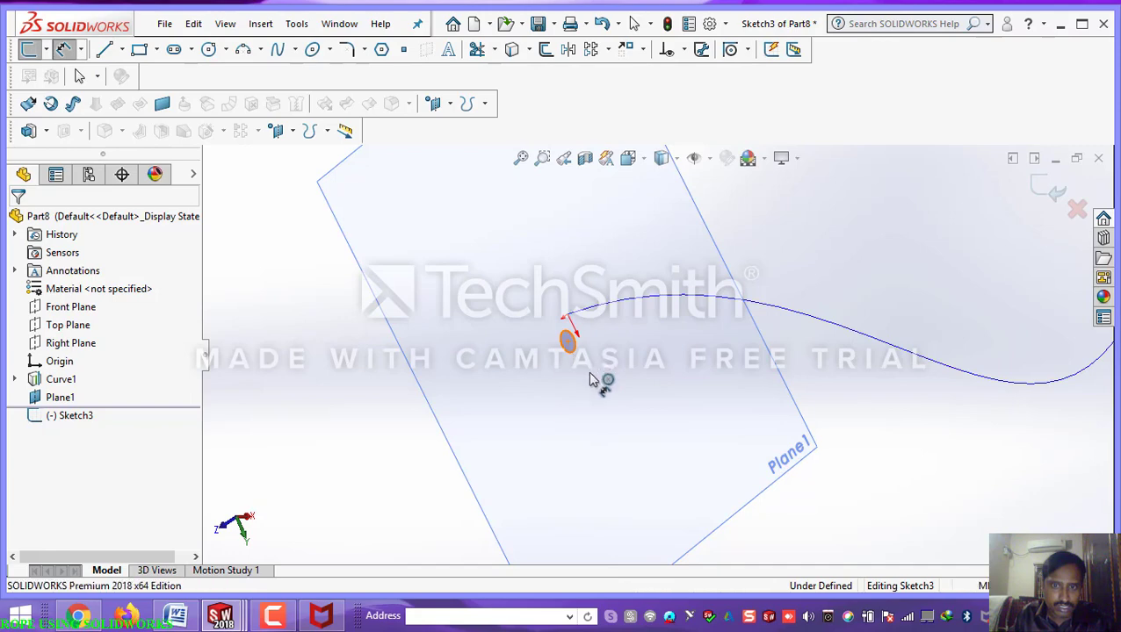
{"action": "left_click", "coordinate": [601, 382]}
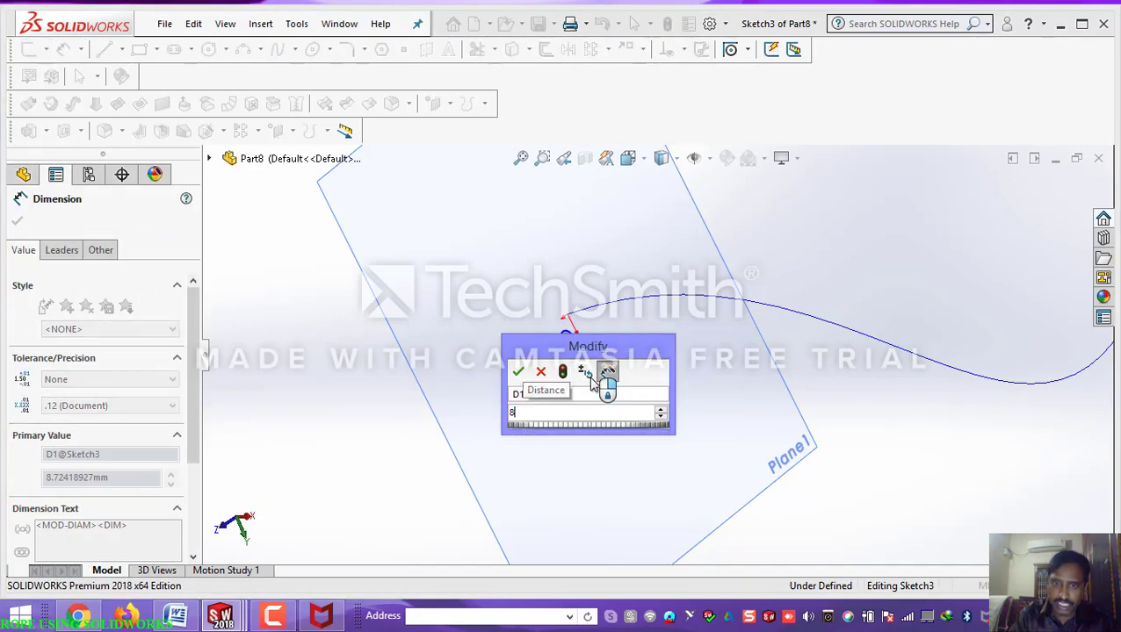
{"action": "key", "text": "Return"}
{"action": "left_click", "coordinate": [639, 368]}
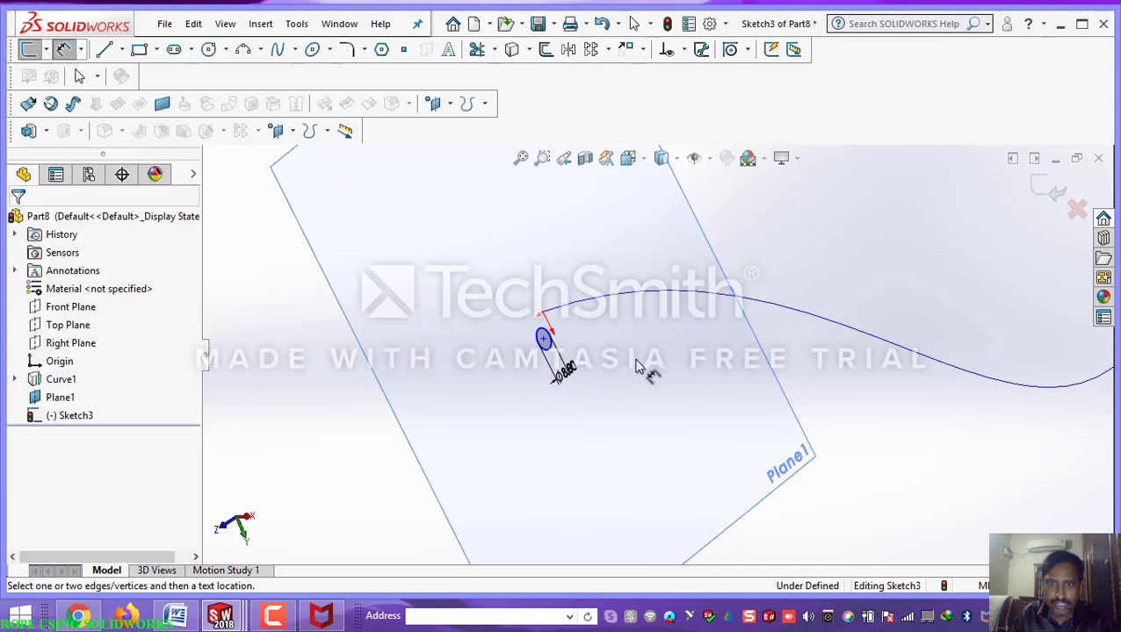
Step: Circular-pattern the circle around the sketch origin at the curve's start, with 3 equally spaced instances over 360 degrees
{"action": "scroll", "coordinate": [639, 368], "scroll_direction": "up", "scroll_amount": 1}
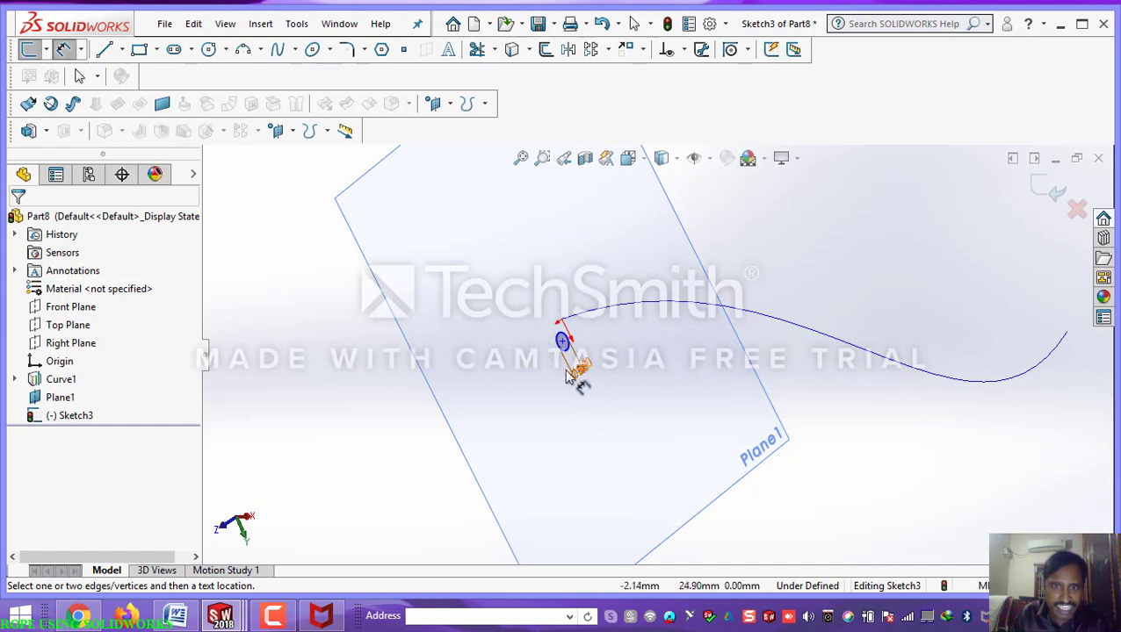
{"action": "left_click", "coordinate": [296, 24]}
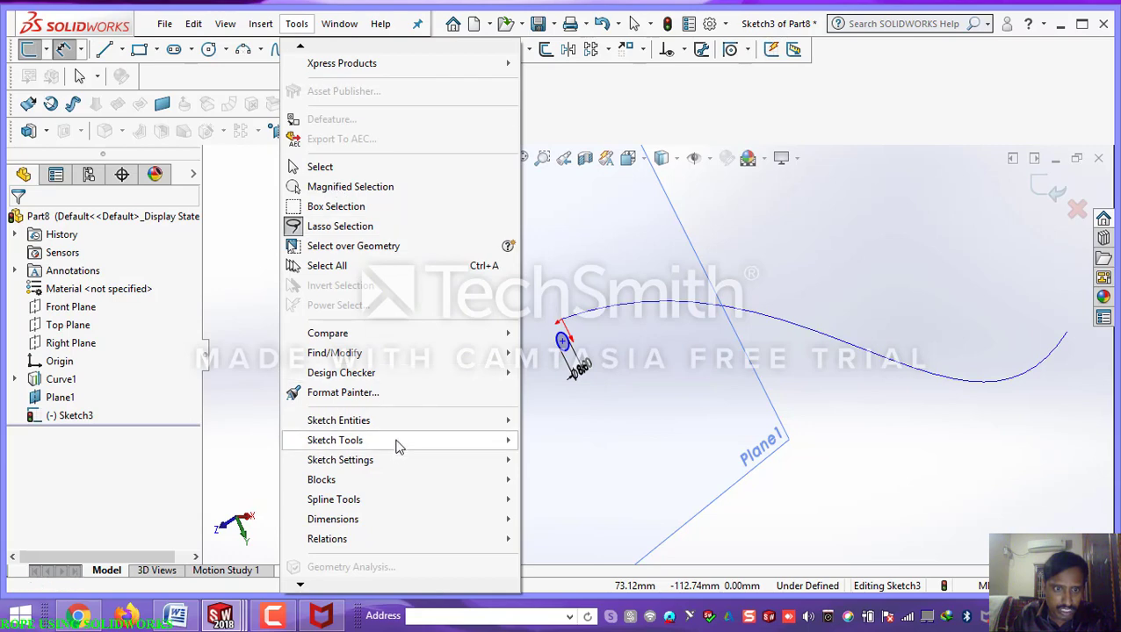
{"action": "mouse_move", "coordinate": [395, 450]}
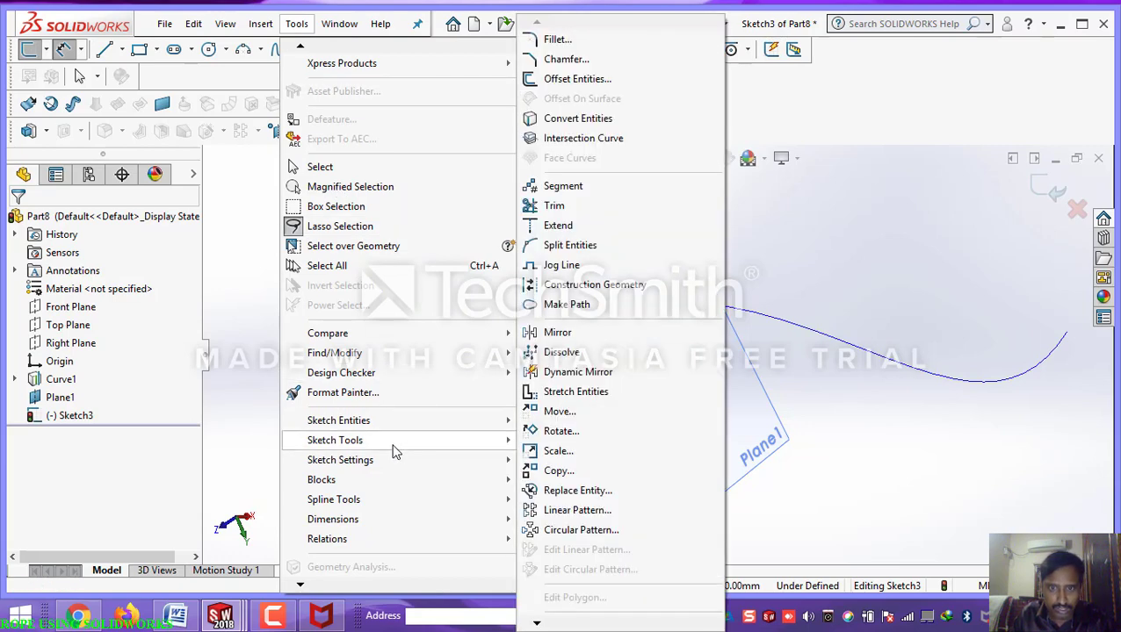
{"action": "left_click", "coordinate": [566, 532]}
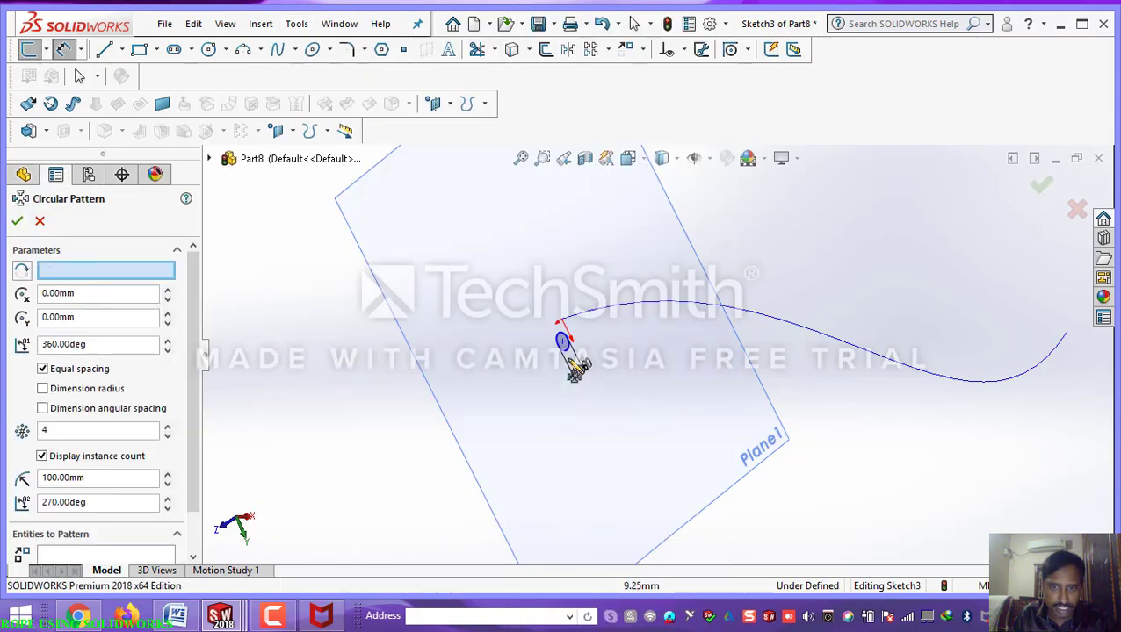
{"action": "left_click", "coordinate": [565, 345]}
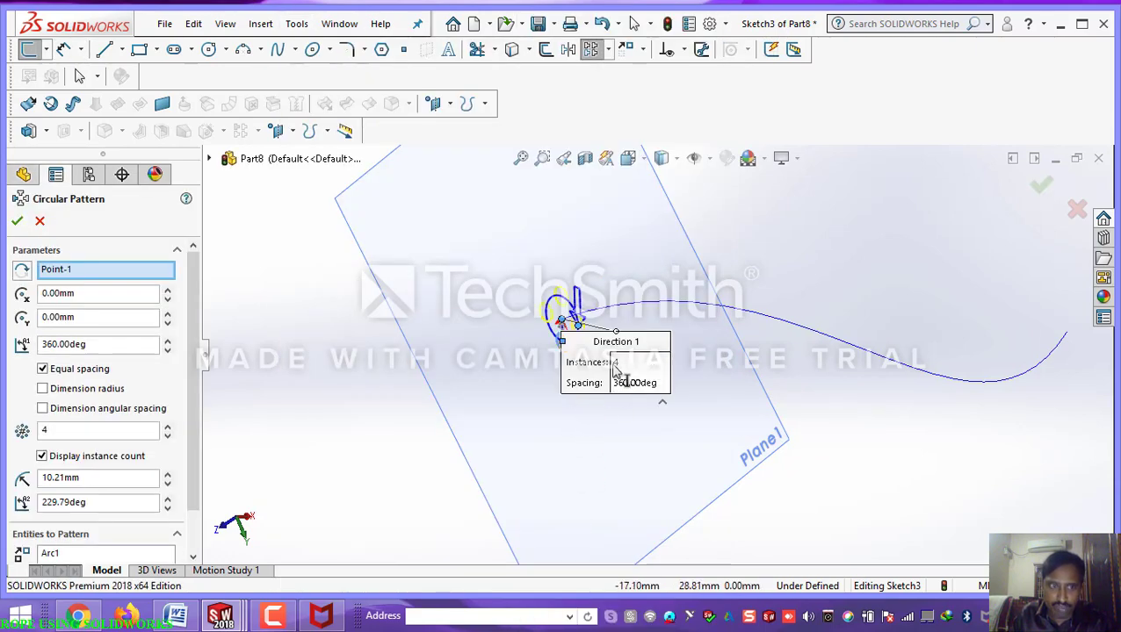
{"action": "scroll", "coordinate": [571, 322], "scroll_direction": "down", "scroll_amount": 2}
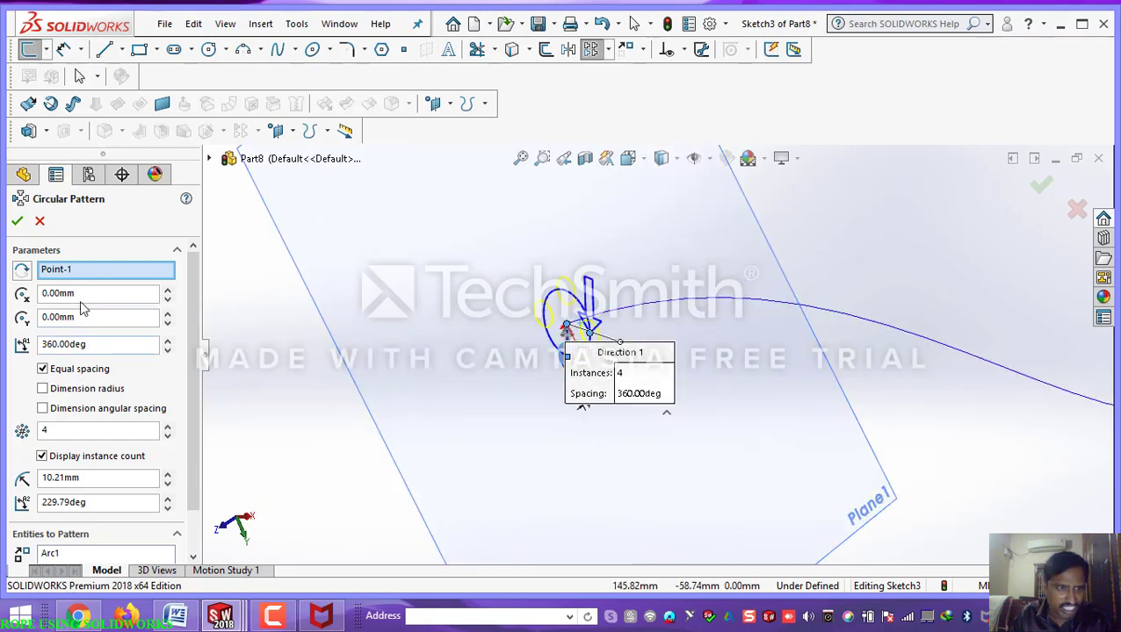
{"action": "left_click_drag", "start_coordinate": [78, 429], "coordinate": [32, 430]}
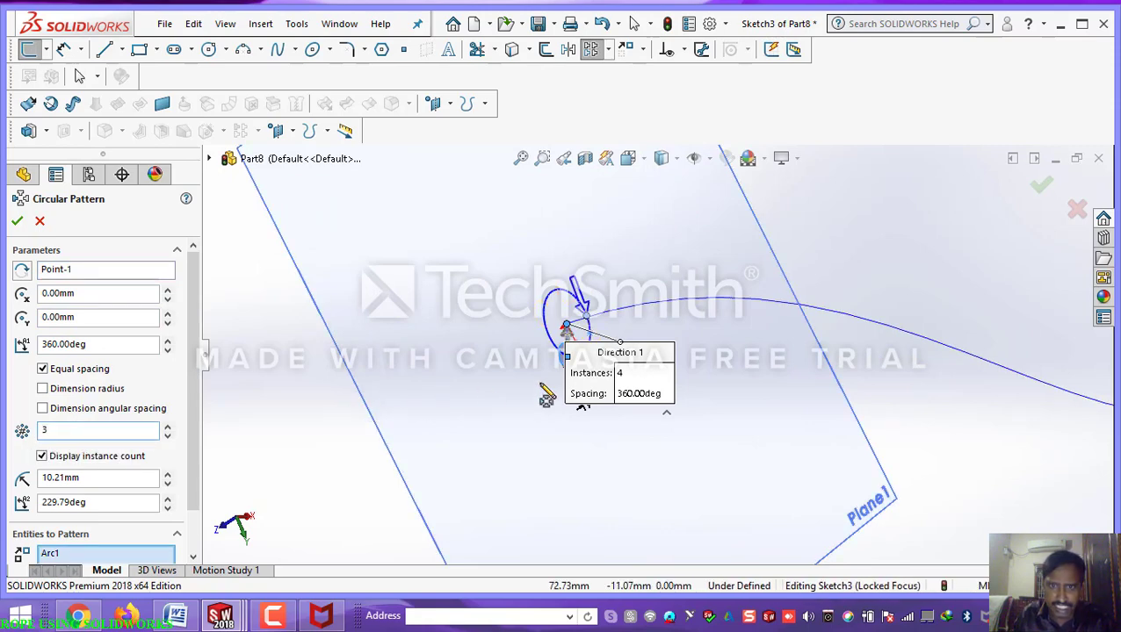
{"action": "scroll", "coordinate": [543, 320], "scroll_direction": "down", "scroll_amount": 3}
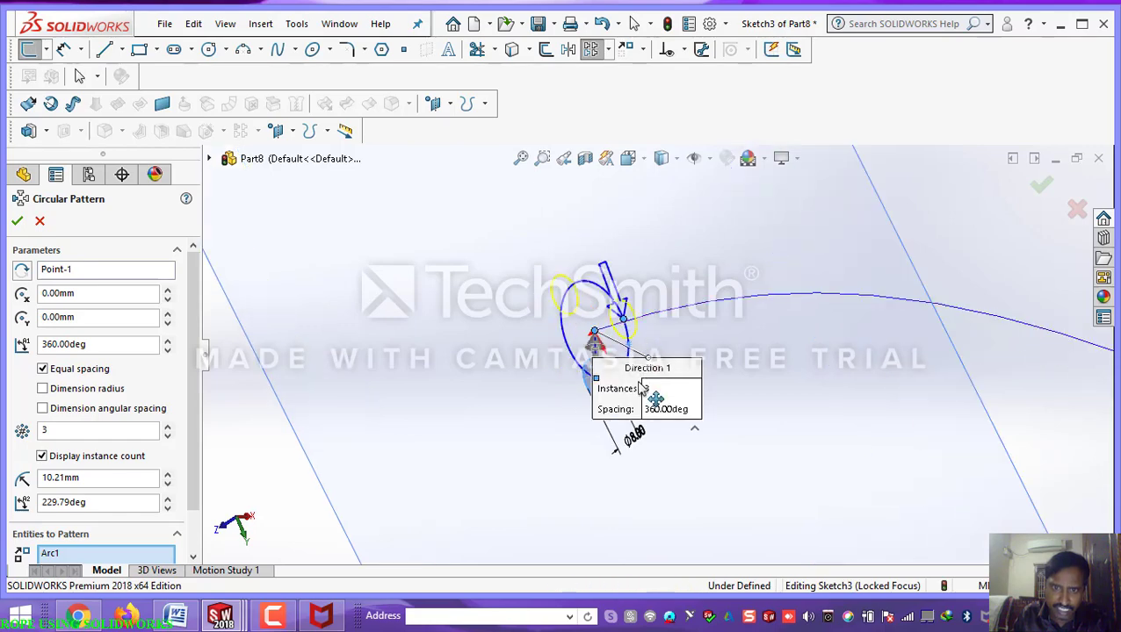
{"action": "scroll", "coordinate": [624, 417], "scroll_direction": "up", "scroll_amount": 3}
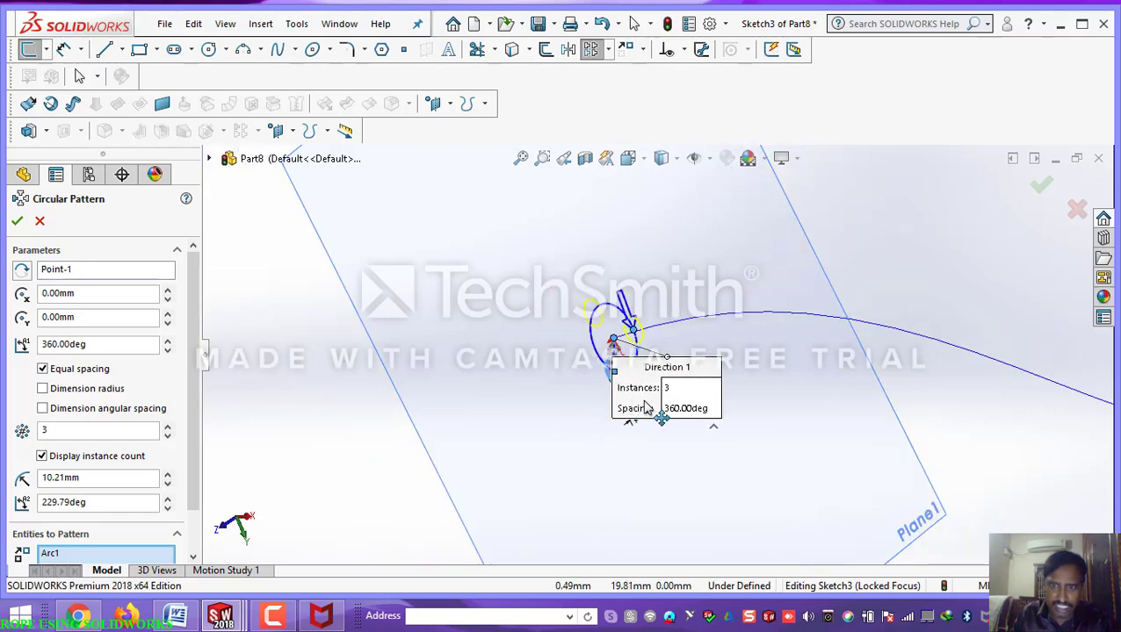
{"action": "left_click", "coordinate": [18, 221]}
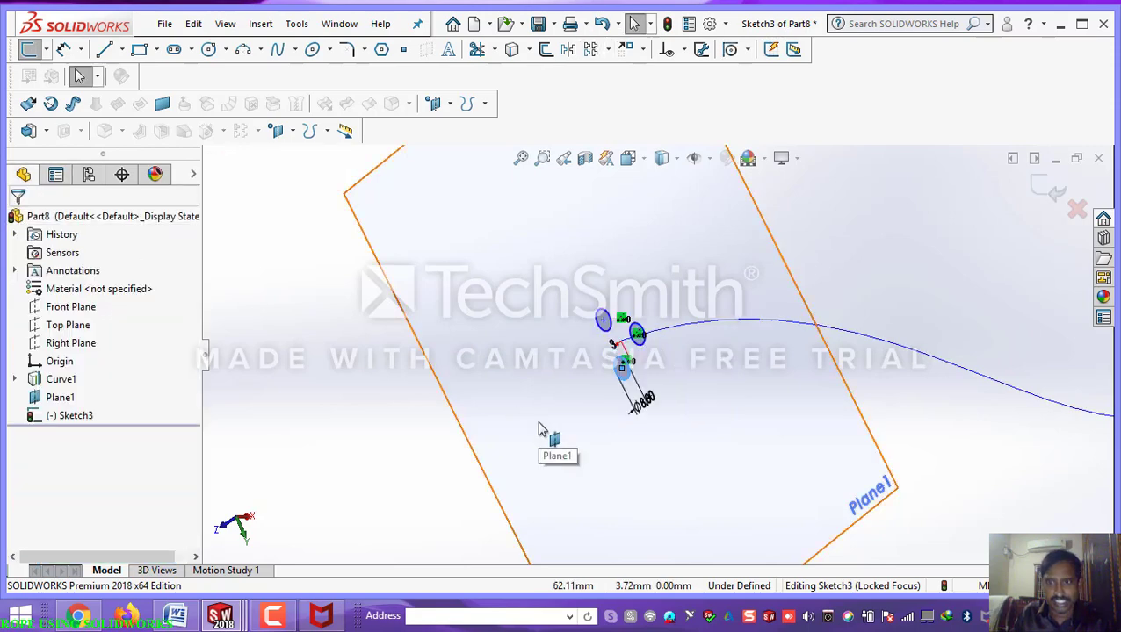
Step: Finish the three-circle profile sketch and return to the part
{"action": "scroll", "coordinate": [650, 382], "scroll_direction": "down", "scroll_amount": 2}
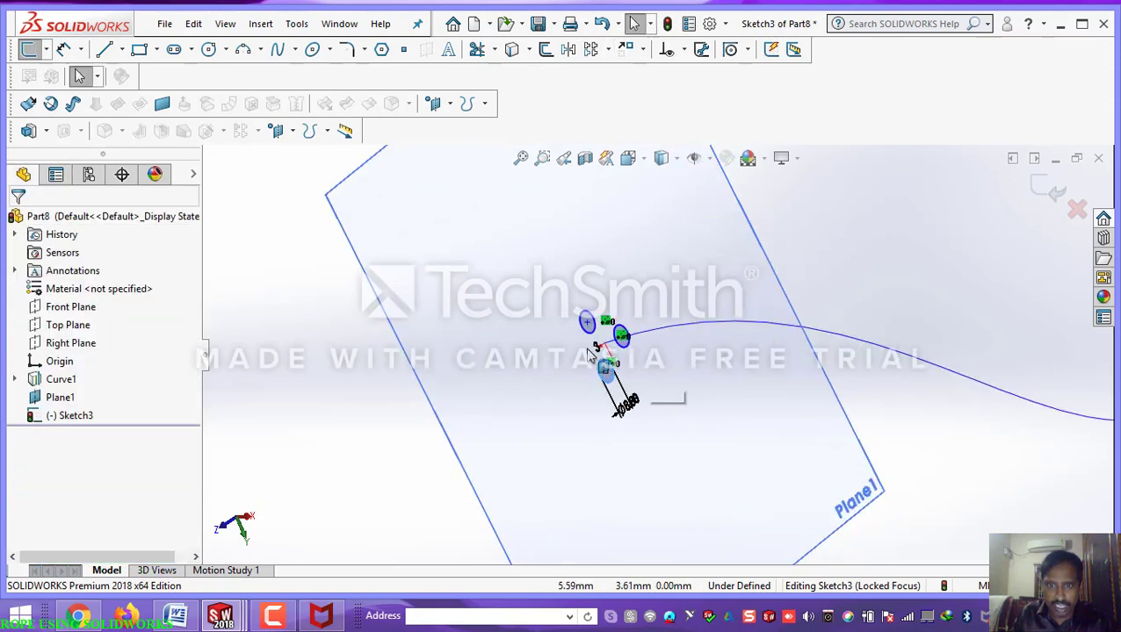
{"action": "scroll", "coordinate": [650, 386], "scroll_direction": "up", "scroll_amount": 3}
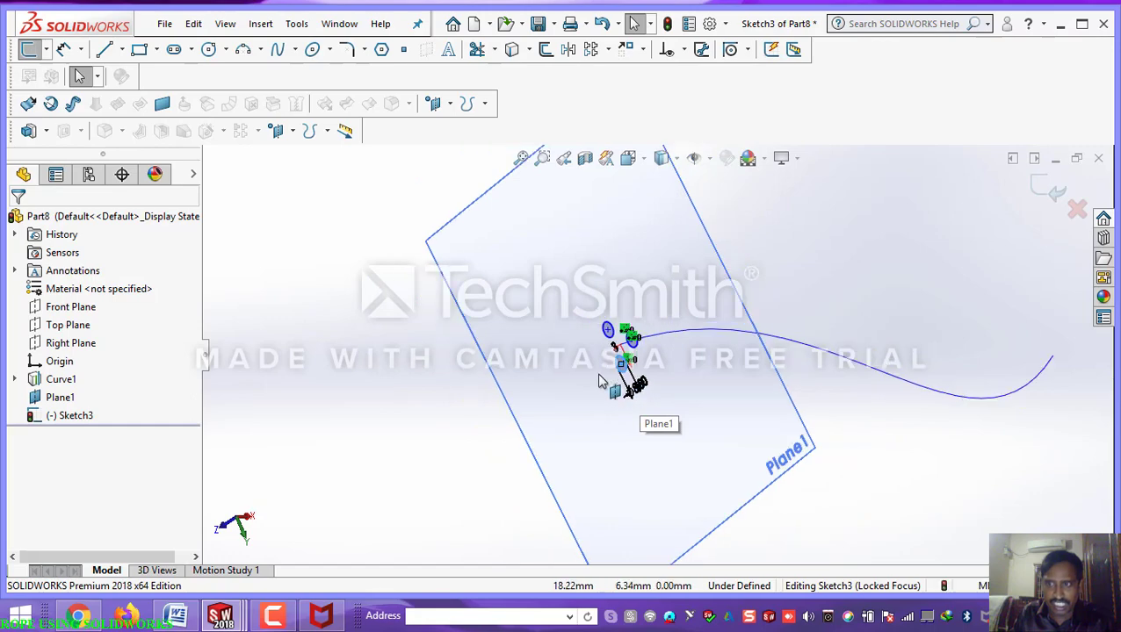
{"action": "scroll", "coordinate": [673, 387], "scroll_direction": "down", "scroll_amount": 1}
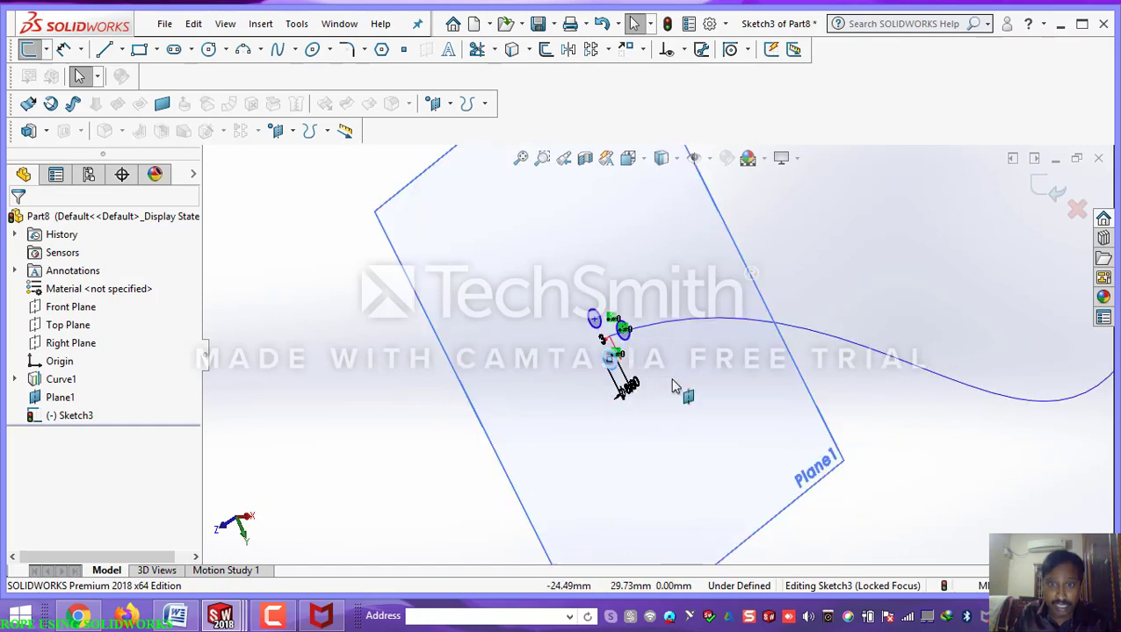
{"action": "scroll", "coordinate": [639, 394], "scroll_direction": "down", "scroll_amount": 1}
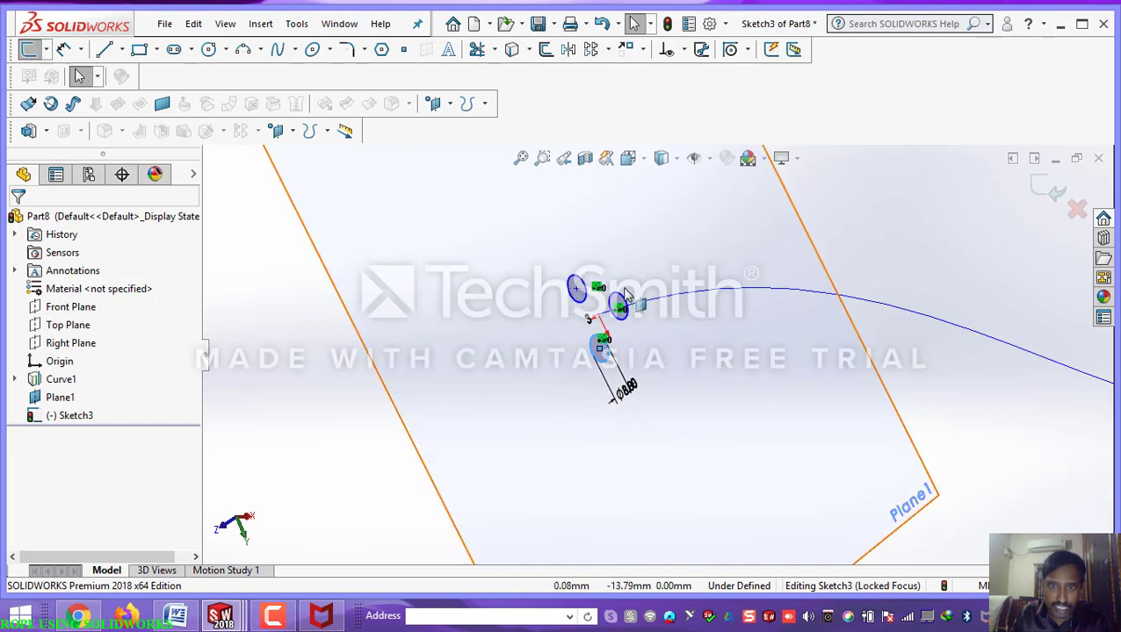
{"action": "scroll", "coordinate": [620, 378], "scroll_direction": "up", "scroll_amount": 2}
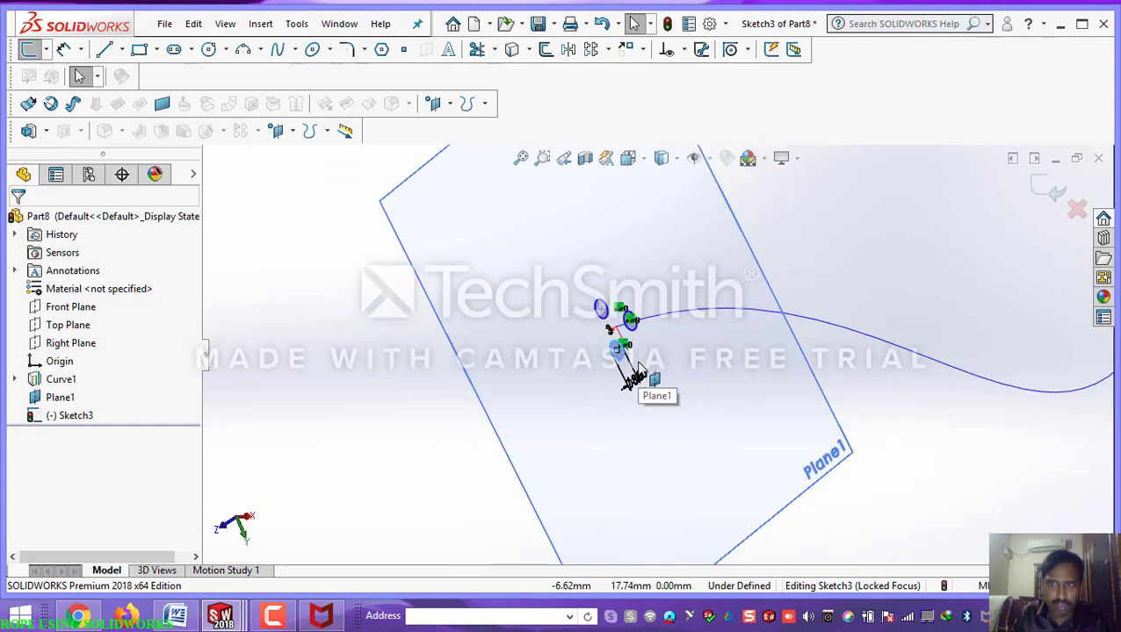
{"action": "scroll", "coordinate": [638, 362], "scroll_direction": "up", "scroll_amount": 1}
{"action": "scroll", "coordinate": [696, 350], "scroll_direction": "down", "scroll_amount": 1}
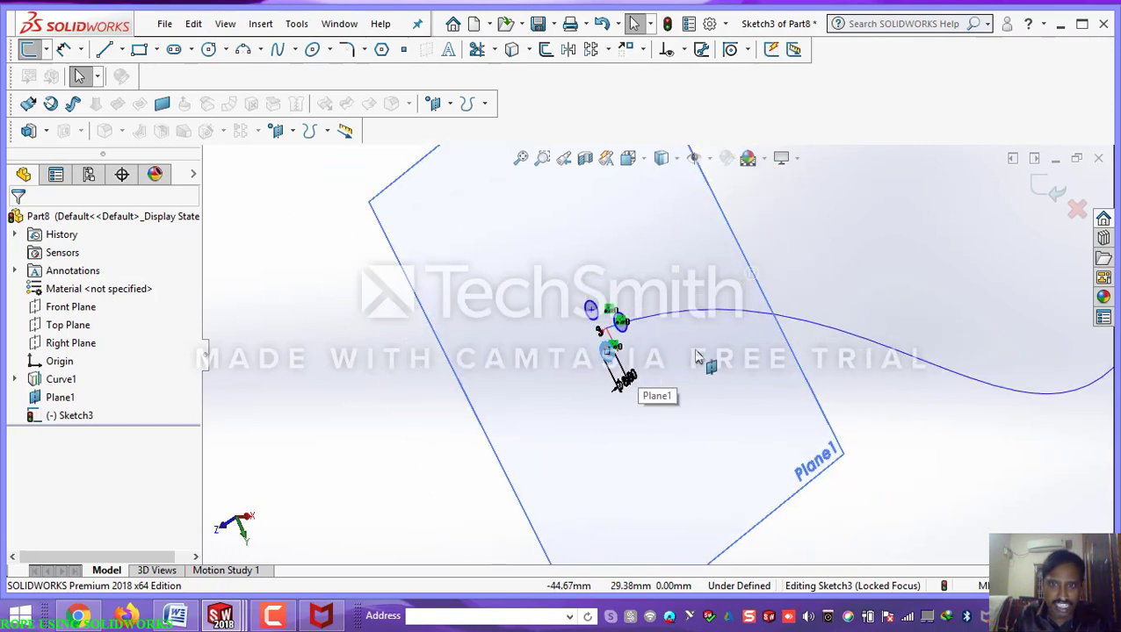
{"action": "left_click", "coordinate": [1052, 193]}
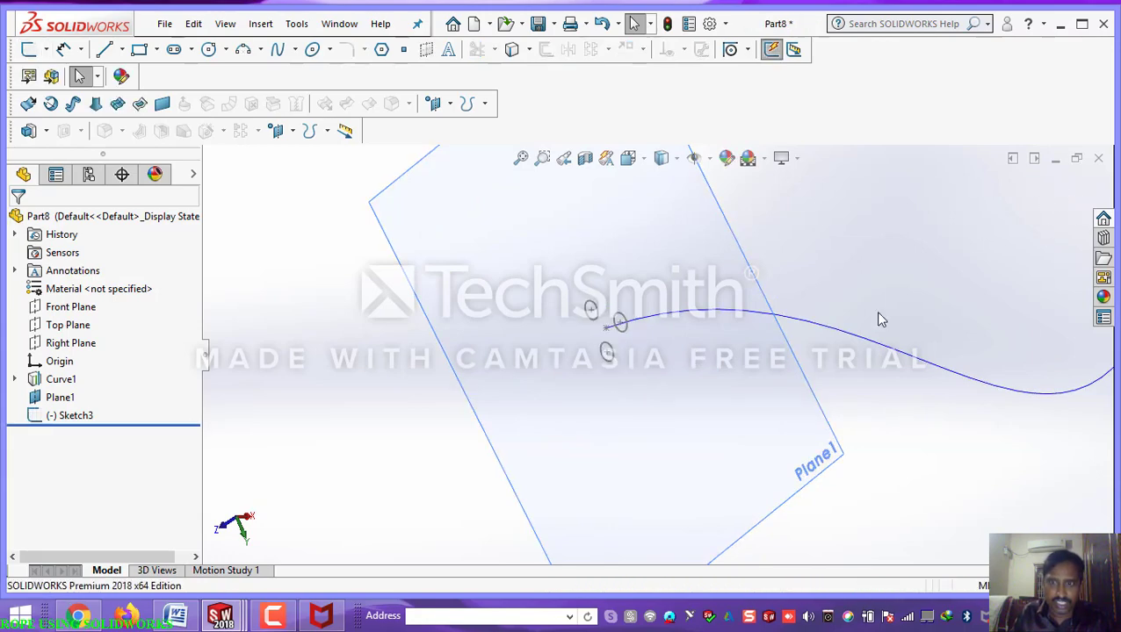
Step: Start a Sweep boss with the three-circle sketch as the profile and the projected curve as the path
{"action": "middle_click_drag", "start_coordinate": [882, 320], "coordinate": [841, 369]}
{"action": "scroll", "coordinate": [650, 382], "scroll_direction": "down", "scroll_amount": 3}
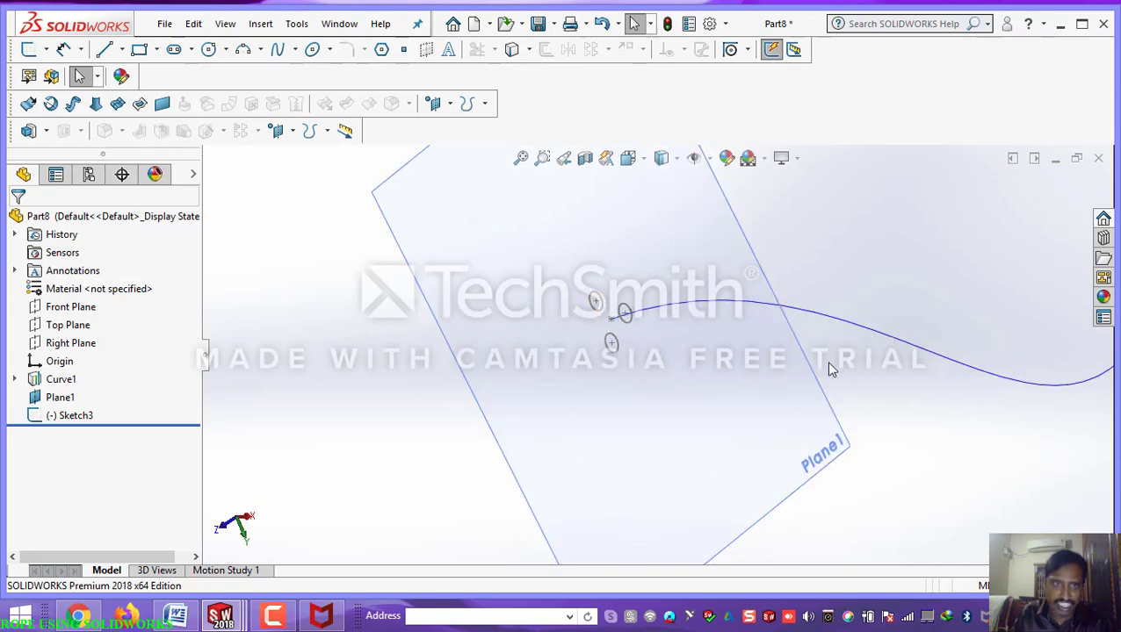
{"action": "middle_click_drag", "start_coordinate": [831, 368], "coordinate": [711, 320]}
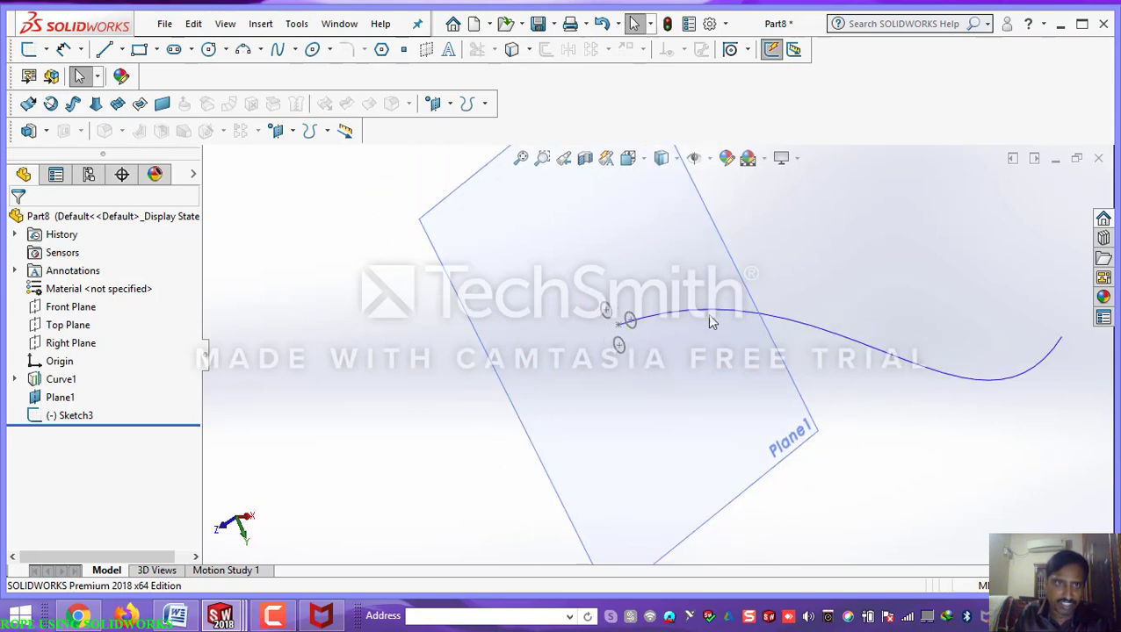
{"action": "left_click", "coordinate": [260, 25]}
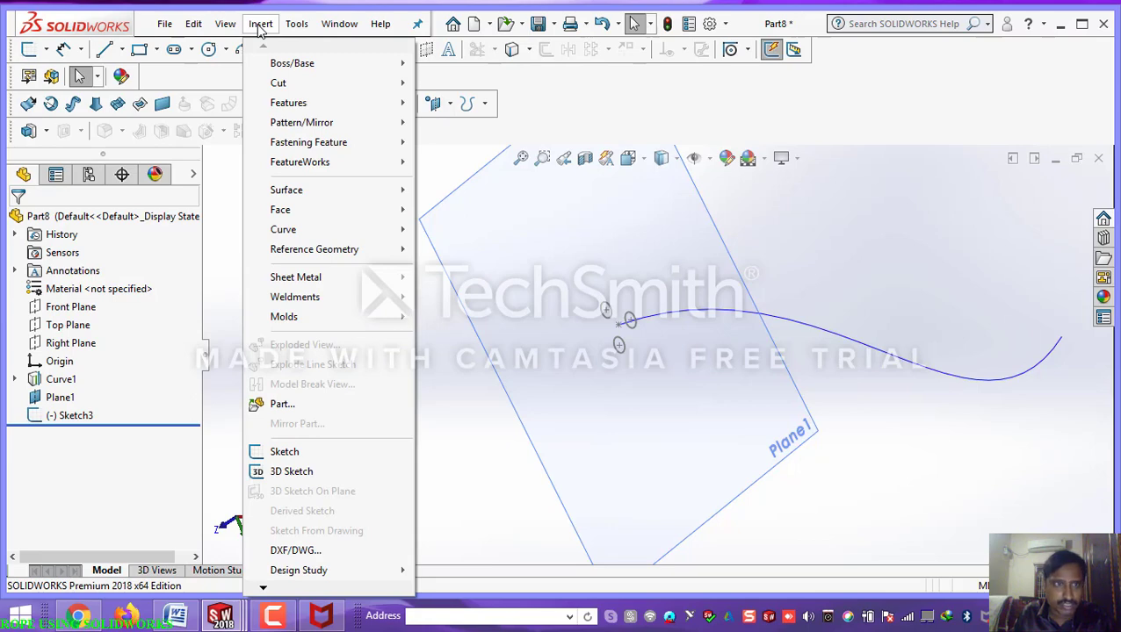
{"action": "mouse_move", "coordinate": [299, 113]}
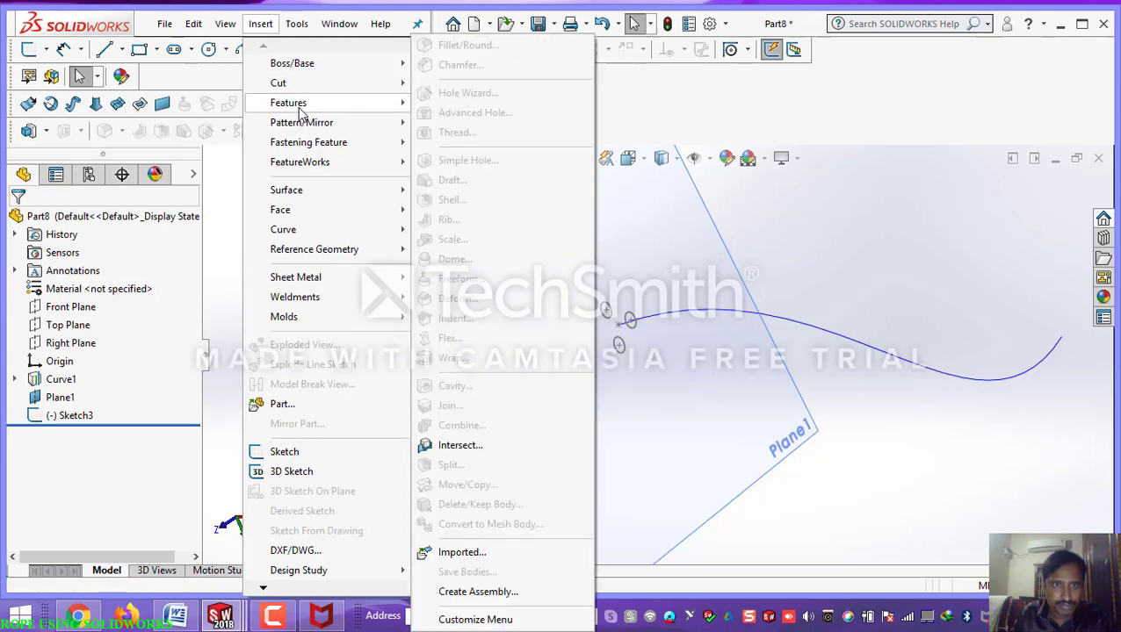
{"action": "mouse_move", "coordinate": [297, 68]}
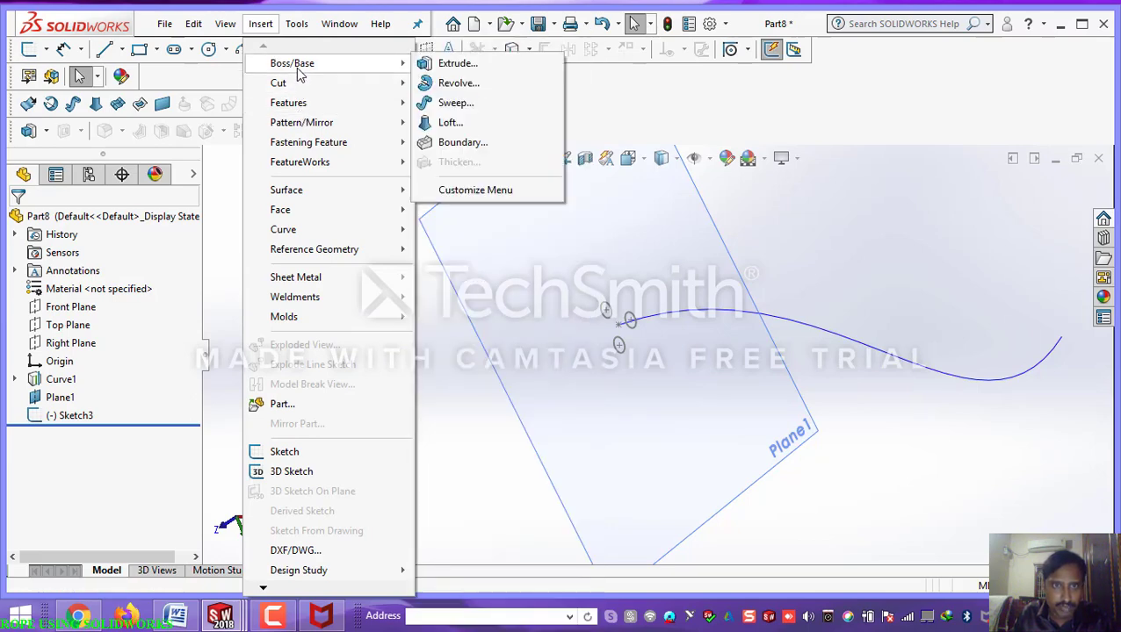
{"action": "left_click", "coordinate": [456, 103]}
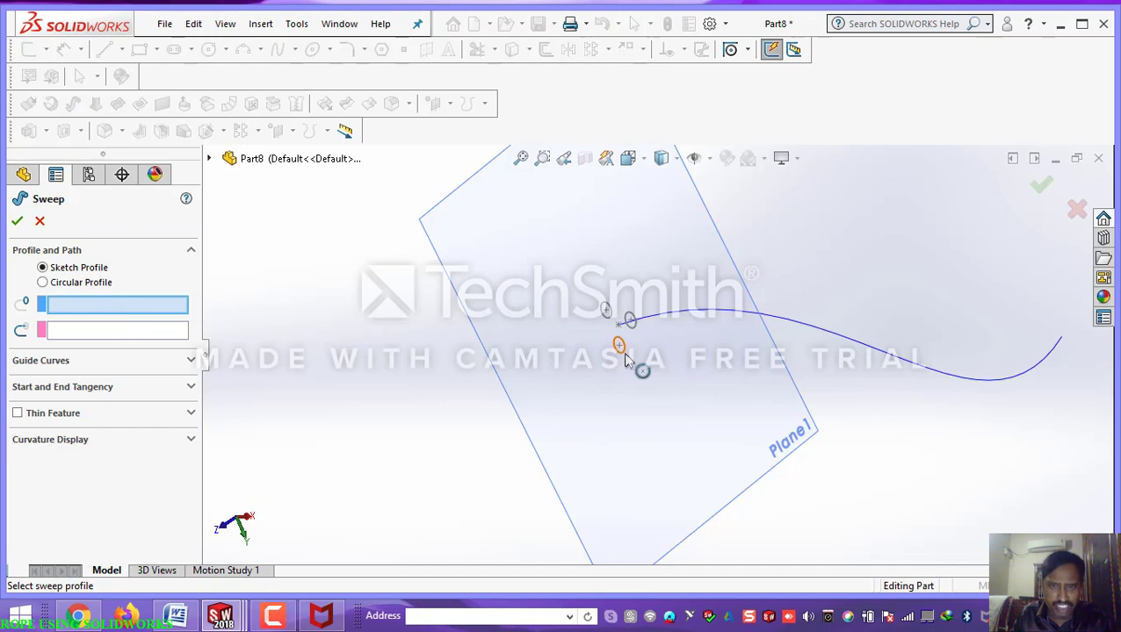
{"action": "left_click", "coordinate": [623, 352]}
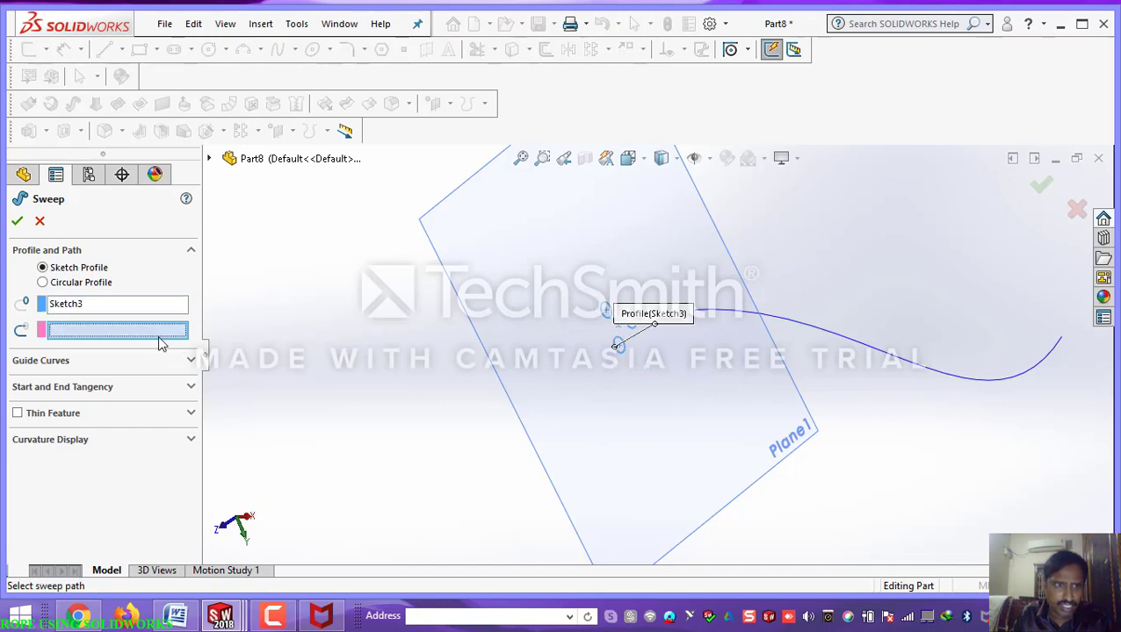
{"action": "left_click", "coordinate": [826, 338]}
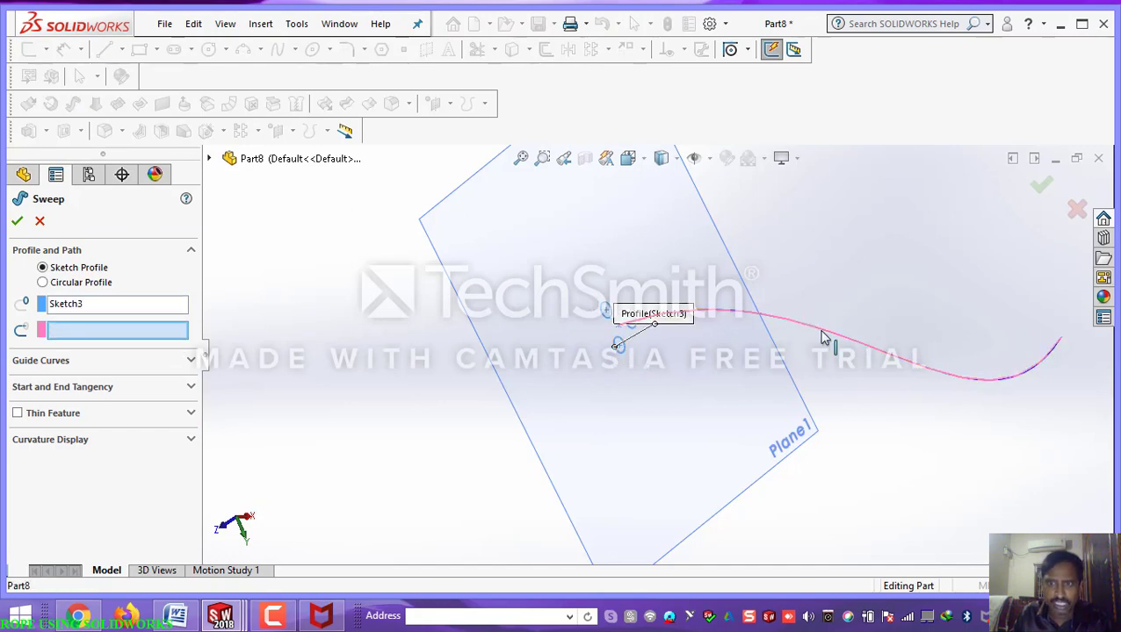
{"action": "scroll", "coordinate": [924, 450], "scroll_direction": "up", "scroll_amount": 3}
{"action": "scroll", "coordinate": [920, 446], "scroll_direction": "down", "scroll_amount": 2}
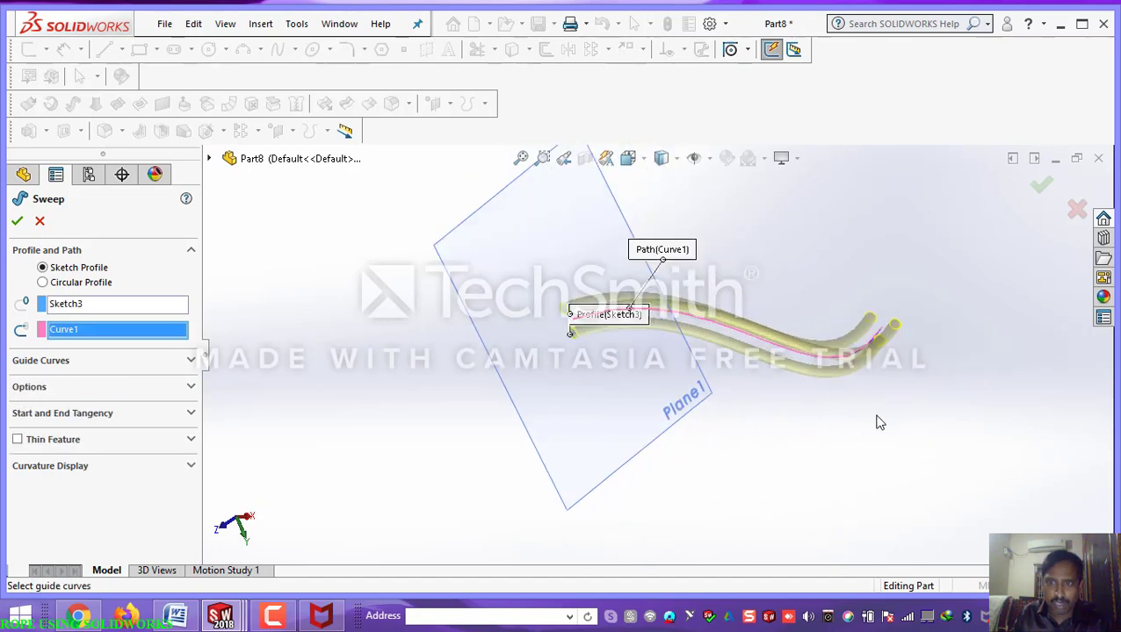
{"action": "mouse_move", "coordinate": [809, 404]}
{"action": "middle_mouse_down"}
{"action": "mouse_move", "coordinate": [773, 497]}
{"action": "mouse_move", "coordinate": [793, 413]}
{"action": "middle_mouse_up"}
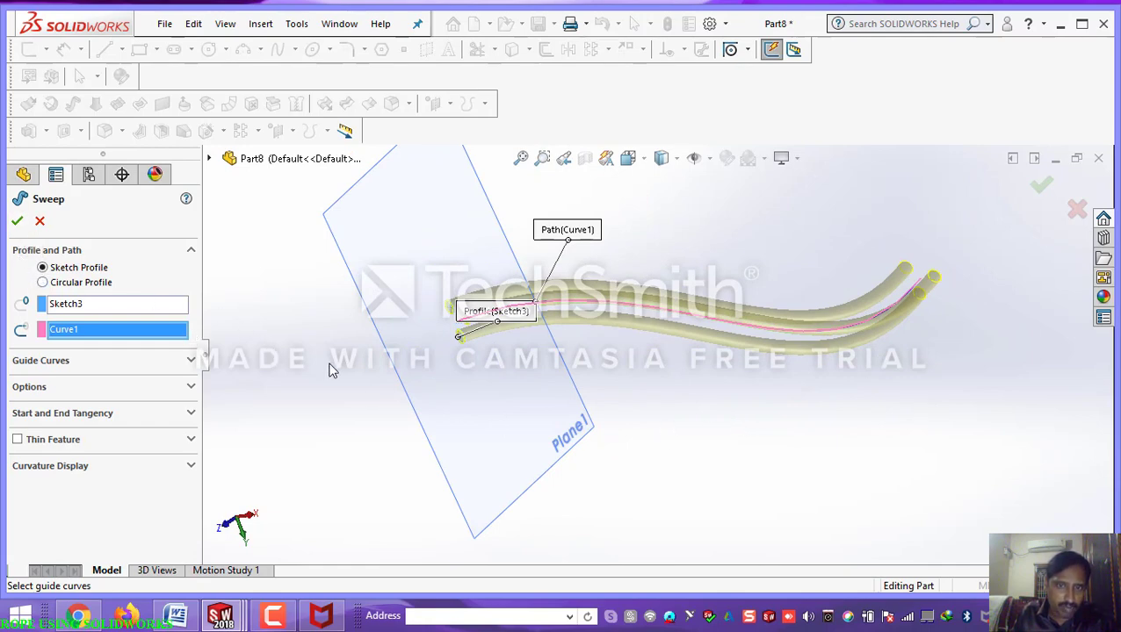
Step: Keep the sweep's profile orientation at Follow Path and set Profile Twist to Specify Twist Value, controlled in Revolutions
{"action": "left_click", "coordinate": [191, 388]}
{"action": "left_click", "coordinate": [133, 419]}
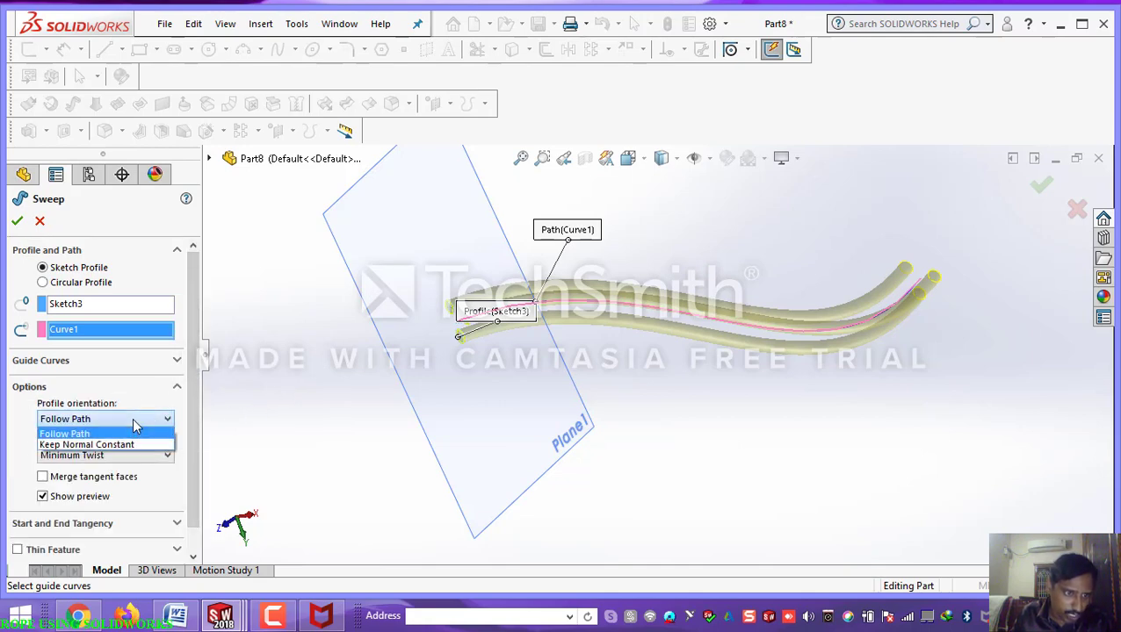
{"action": "left_click", "coordinate": [133, 419]}
{"action": "left_click", "coordinate": [121, 456]}
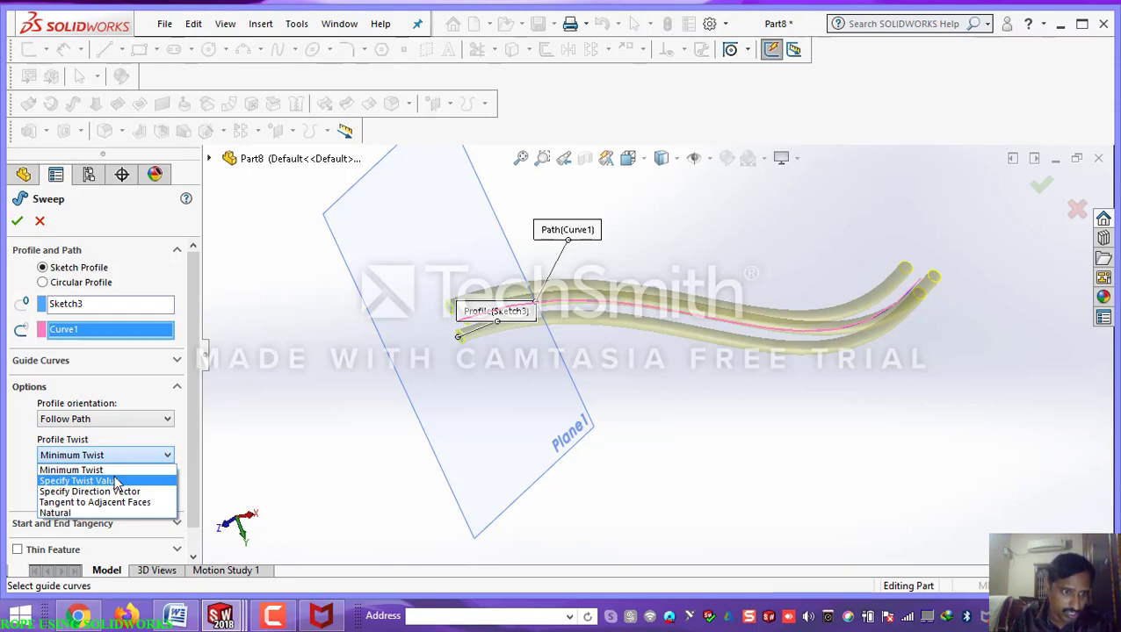
{"action": "left_click", "coordinate": [115, 482]}
{"action": "scroll", "coordinate": [106, 489], "scroll_direction": "down", "scroll_amount": 1}
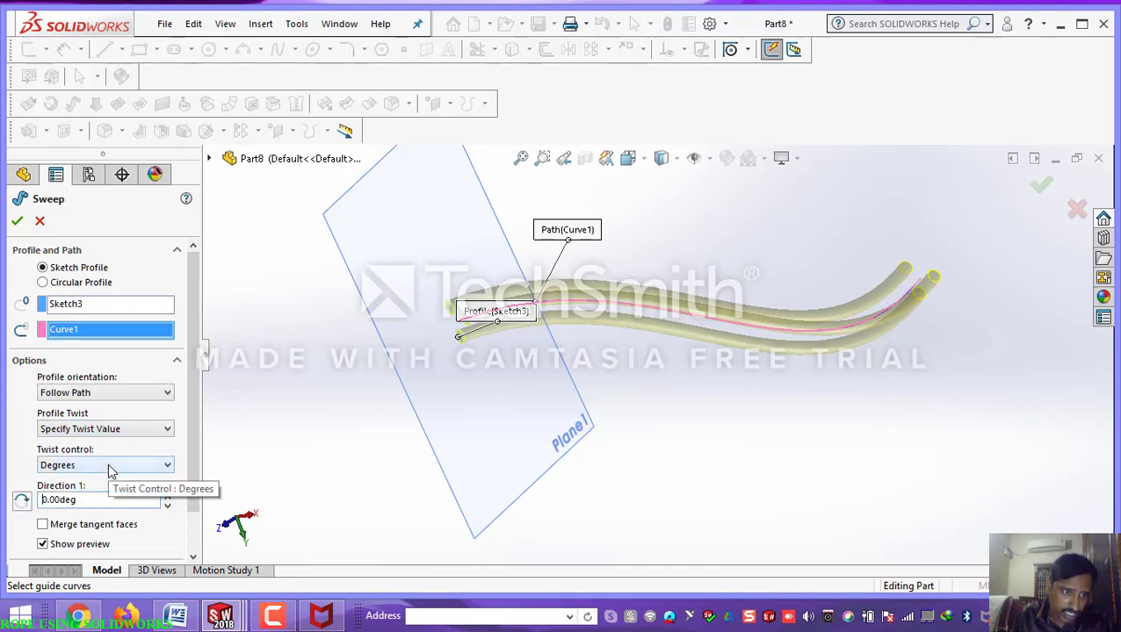
{"action": "left_click", "coordinate": [109, 465]}
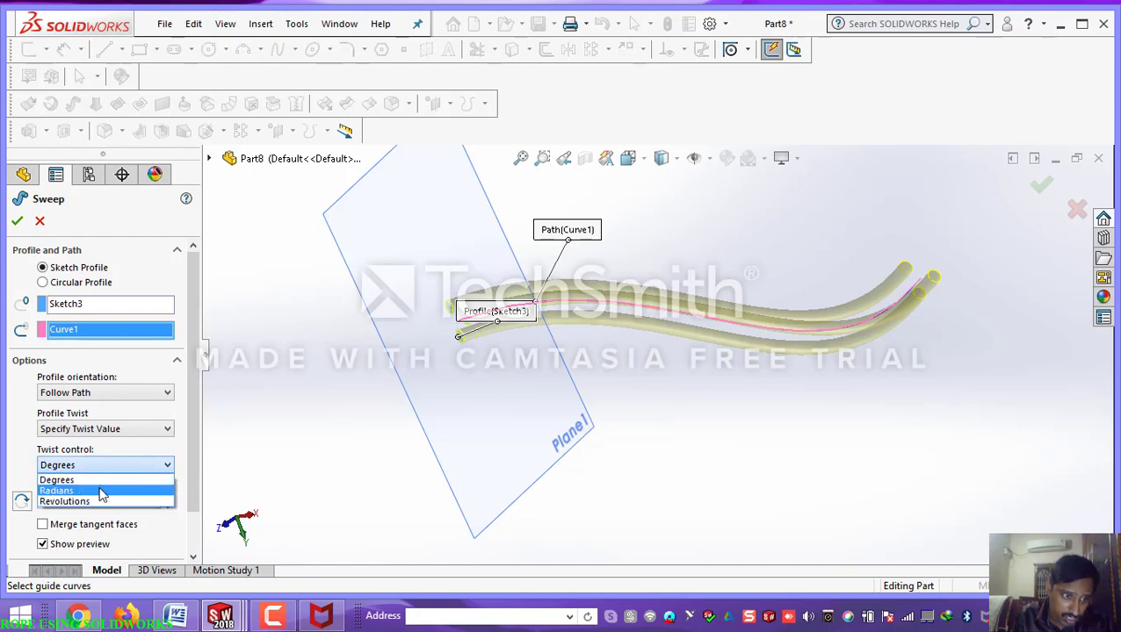
{"action": "left_click", "coordinate": [99, 502]}
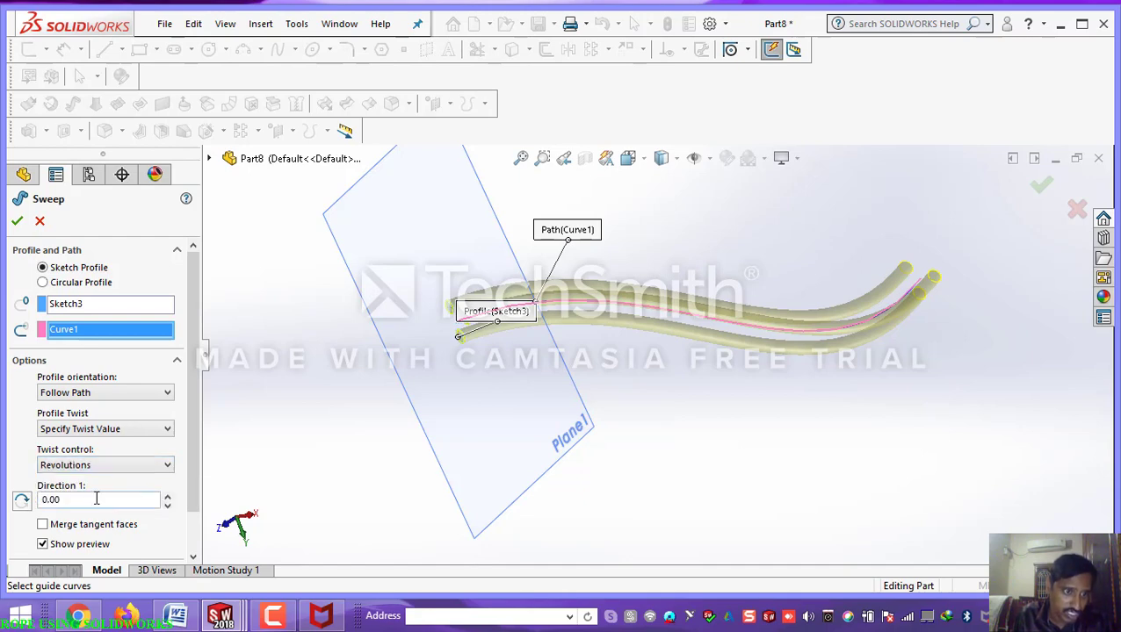
Step: Set the sweep's twist to 6 revolutions in Direction 1 and complete the feature
{"action": "left_click_drag", "start_coordinate": [92, 499], "coordinate": [40, 515]}
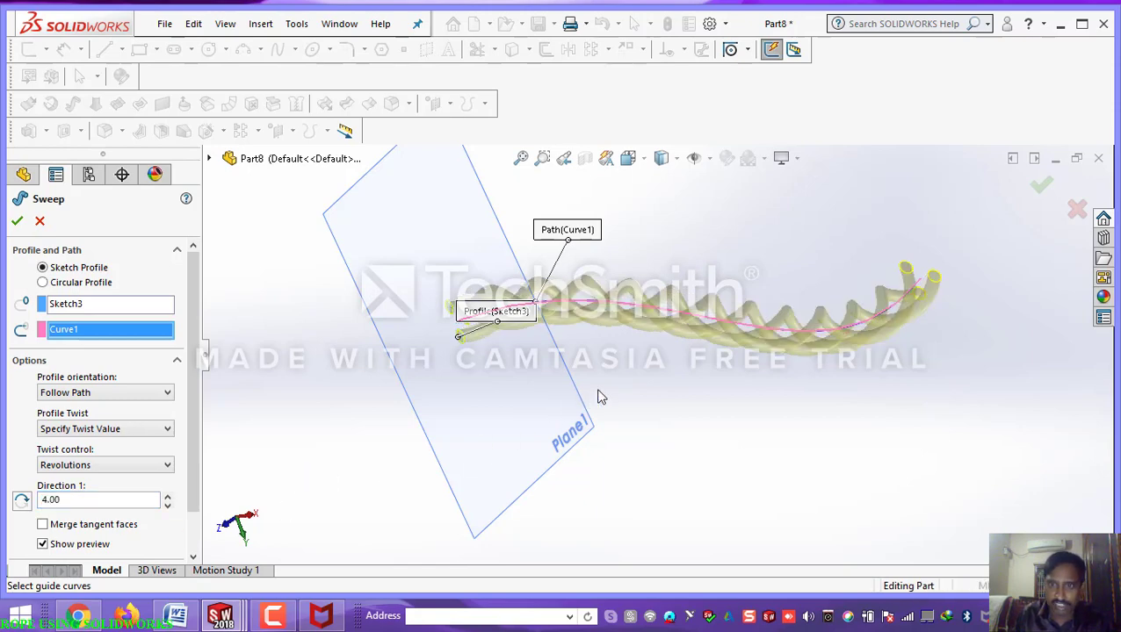
{"action": "middle_click_drag", "start_coordinate": [596, 393], "coordinate": [561, 426]}
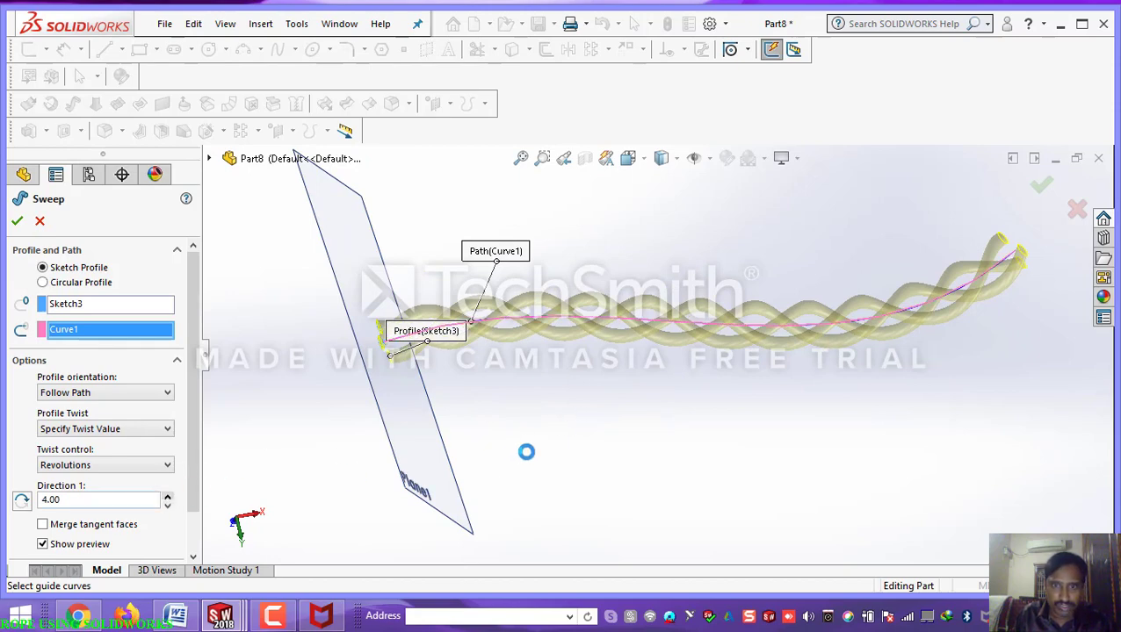
{"action": "left_click", "coordinate": [167, 497]}
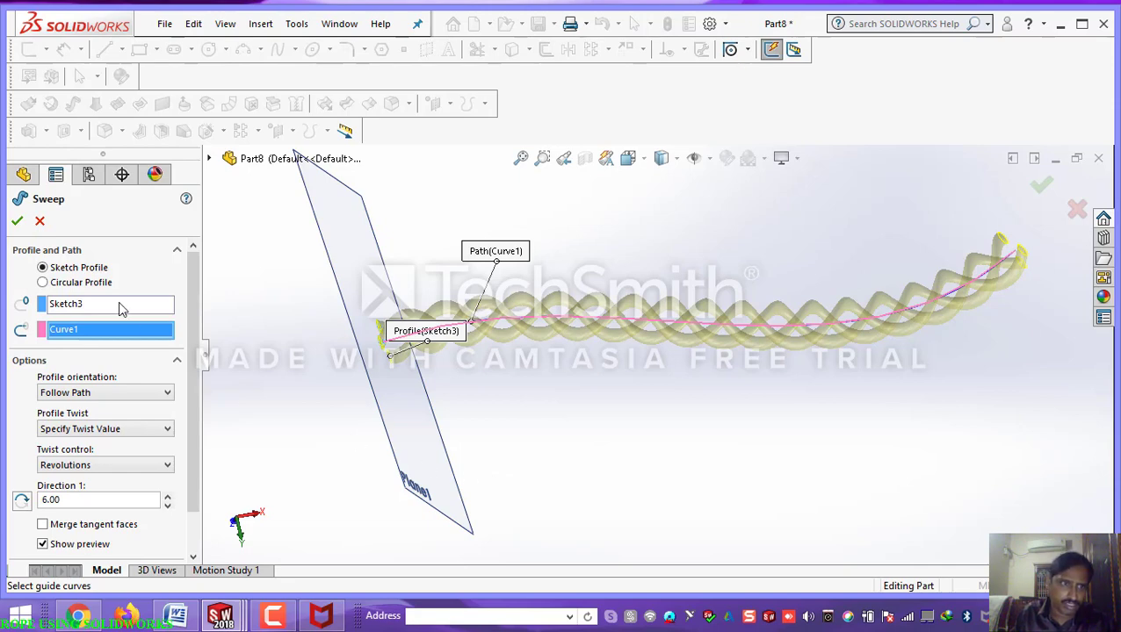
{"action": "left_click", "coordinate": [18, 224]}
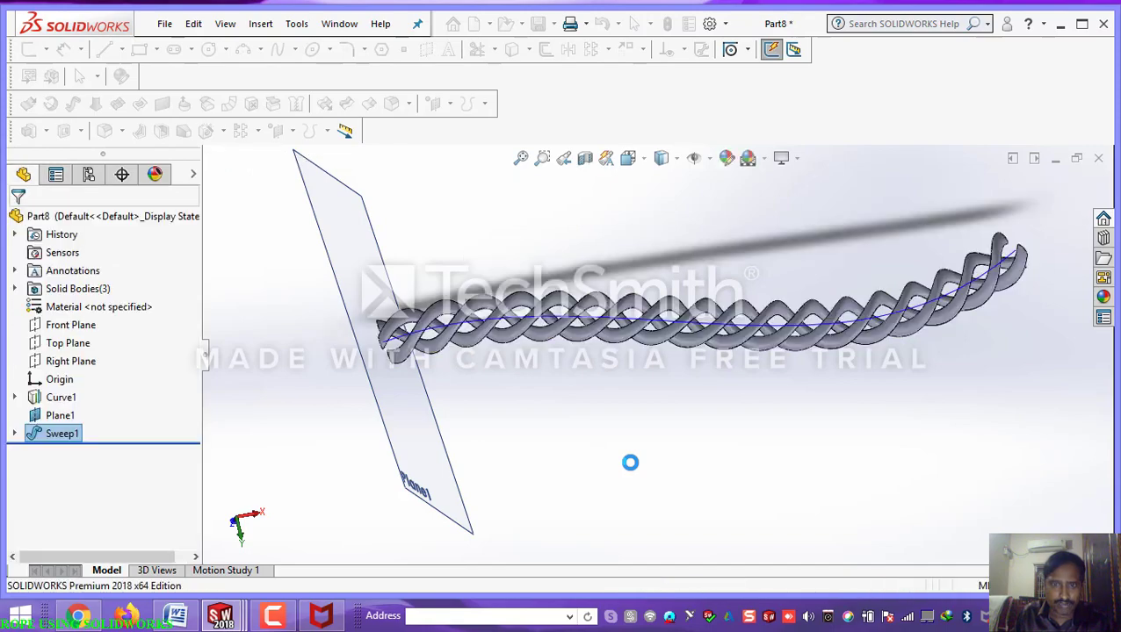
Step: Apply a dark yellow appearance (red 192, green 192) from the standard swatches to one rope strand at body level
{"action": "middle_click_drag", "start_coordinate": [644, 454], "coordinate": [723, 469]}
{"action": "scroll", "coordinate": [778, 413], "scroll_direction": "down", "scroll_amount": 4}
{"action": "scroll", "coordinate": [778, 414], "scroll_direction": "up", "scroll_amount": 5}
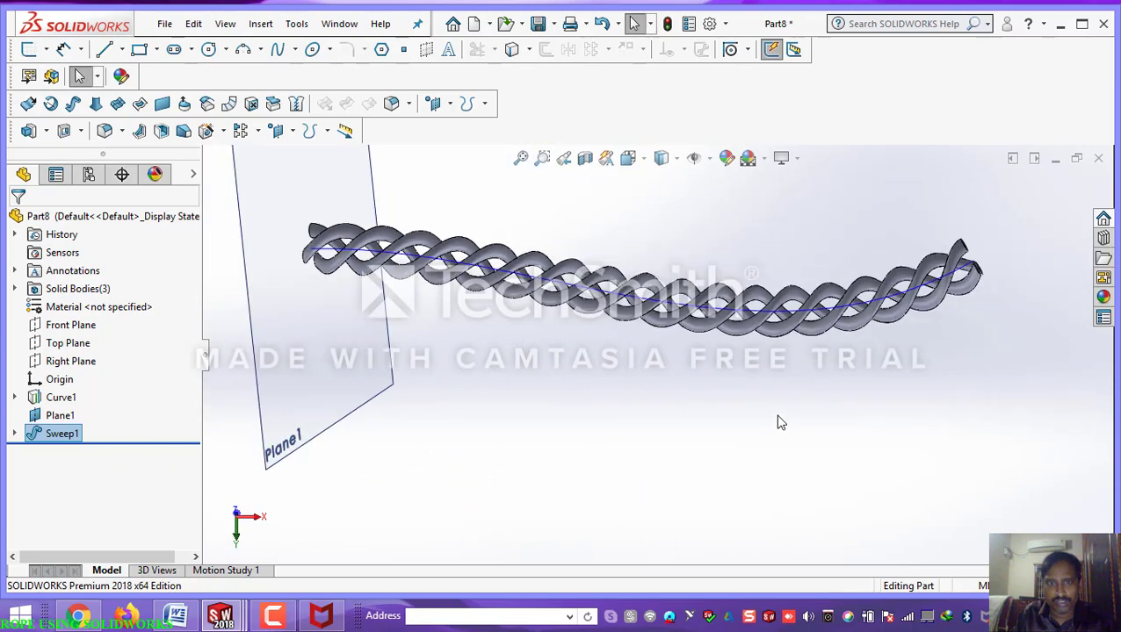
{"action": "scroll", "coordinate": [663, 356], "scroll_direction": "down", "scroll_amount": 2}
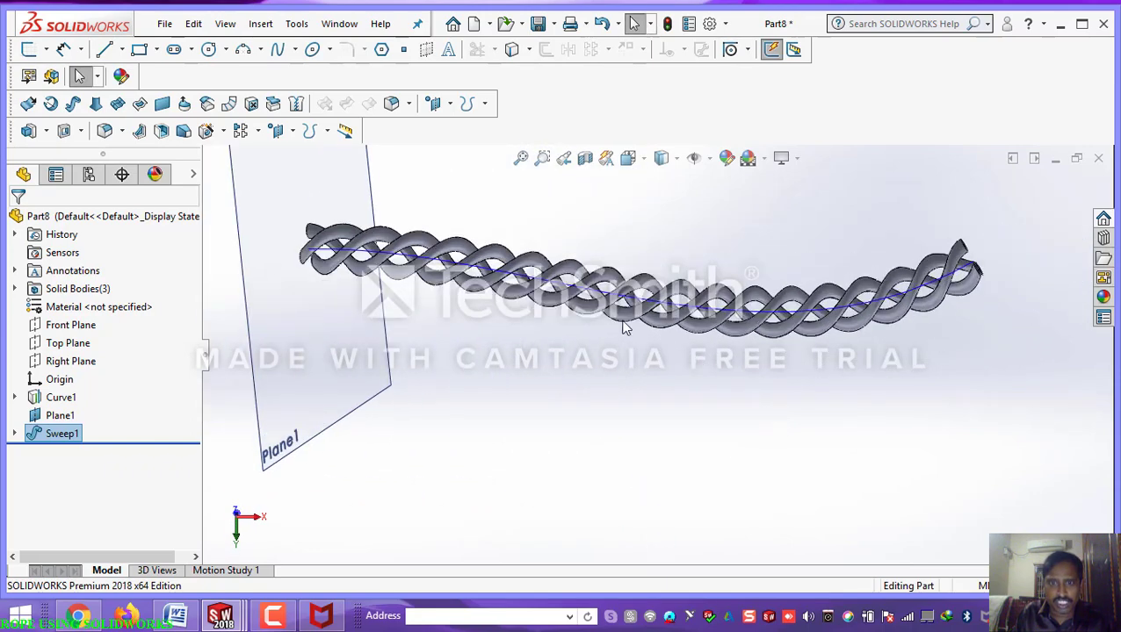
{"action": "right_click", "coordinate": [601, 282]}
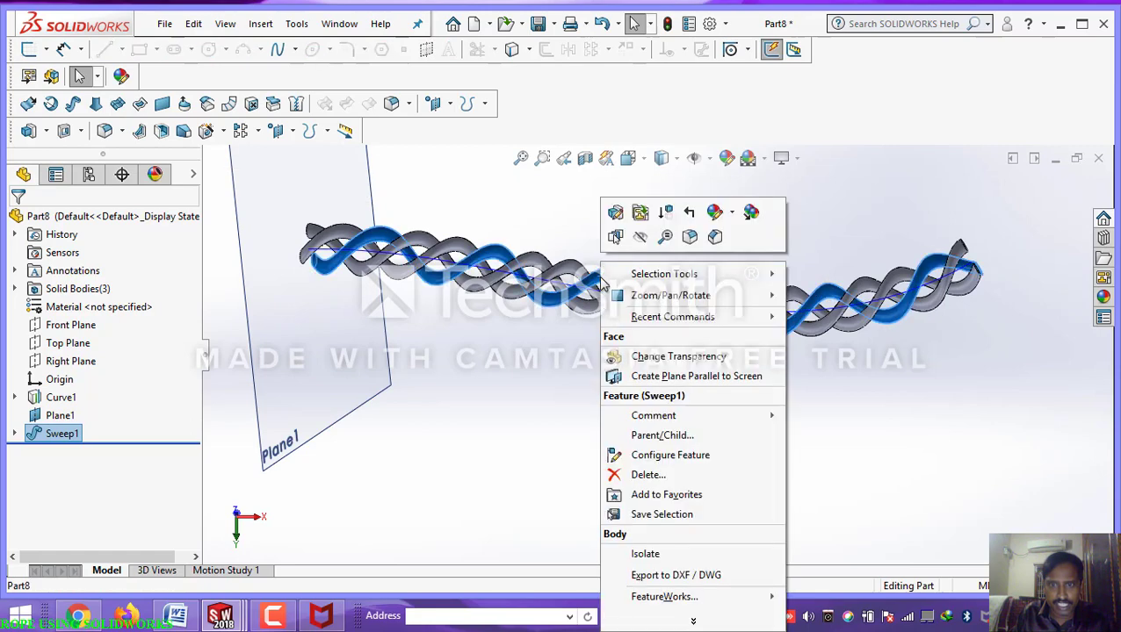
{"action": "left_click", "coordinate": [733, 217]}
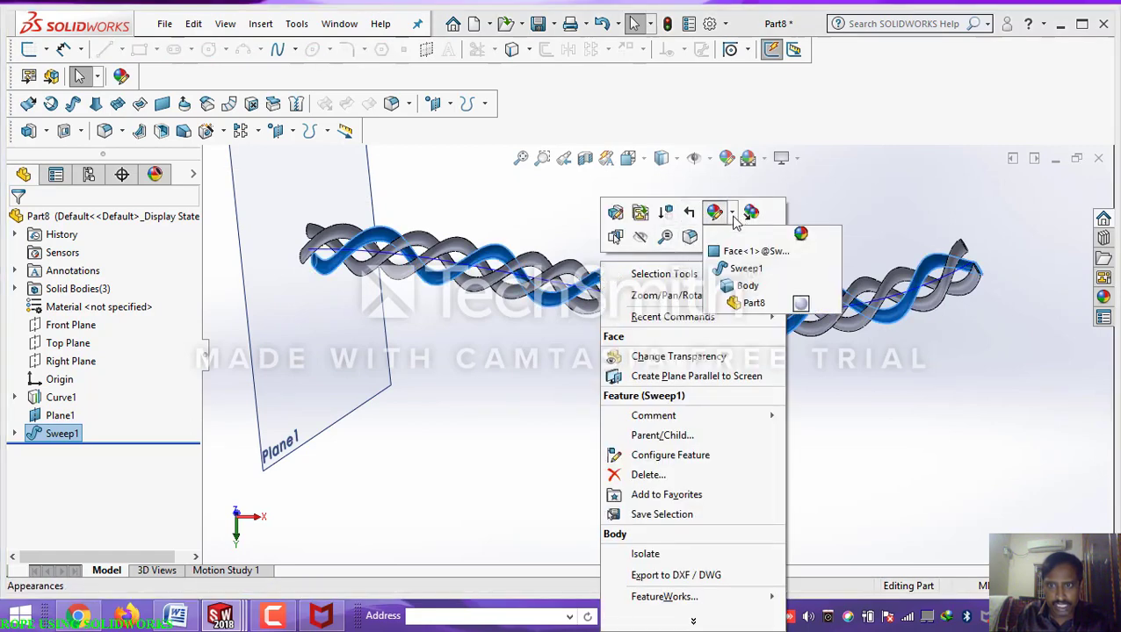
{"action": "left_click", "coordinate": [745, 288]}
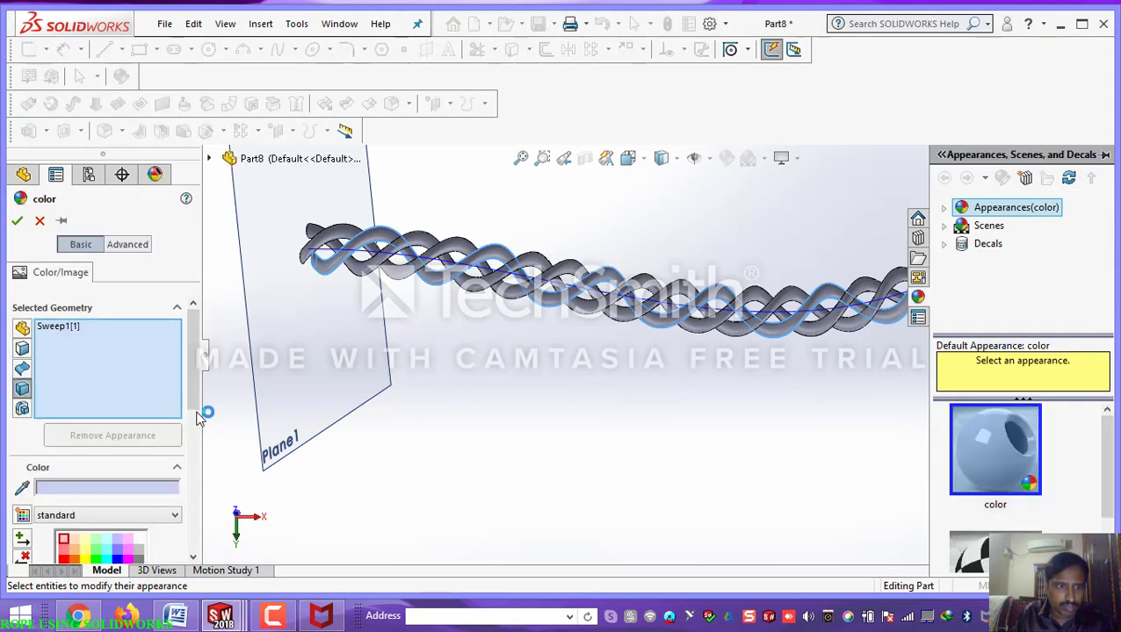
{"action": "scroll", "coordinate": [195, 420], "scroll_direction": "down", "scroll_amount": 3}
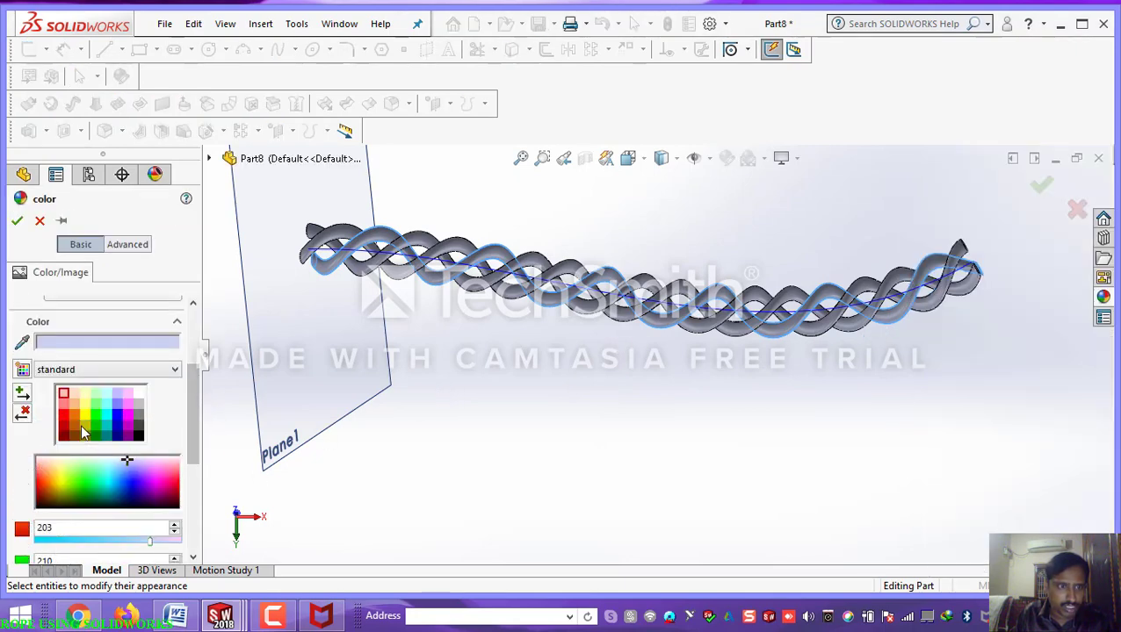
{"action": "left_click", "coordinate": [85, 427]}
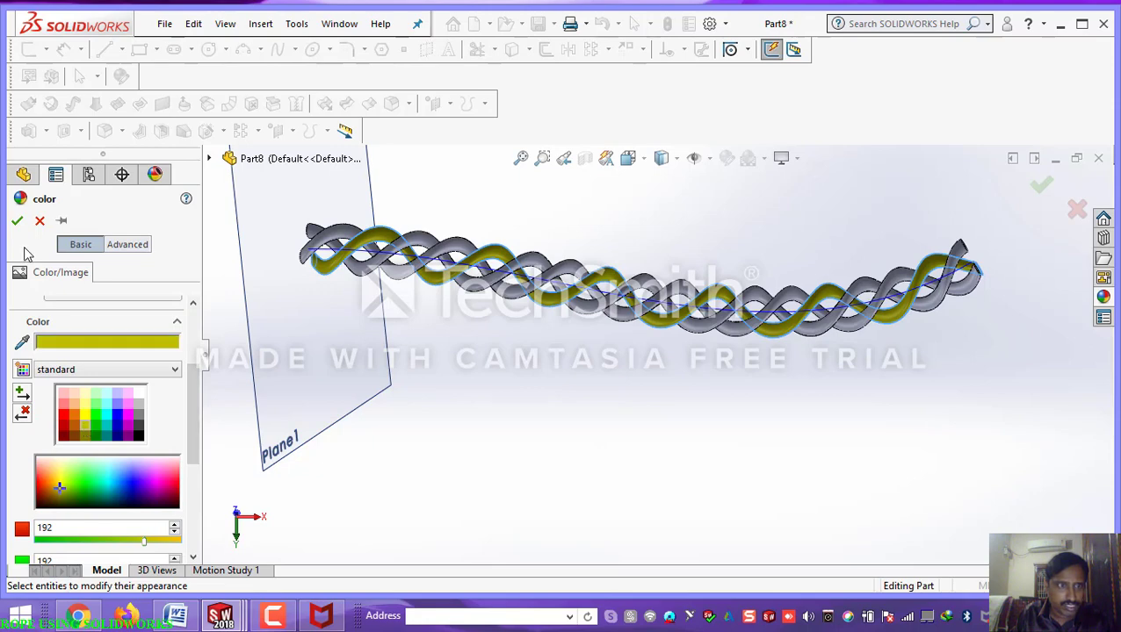
{"action": "left_click", "coordinate": [17, 220]}
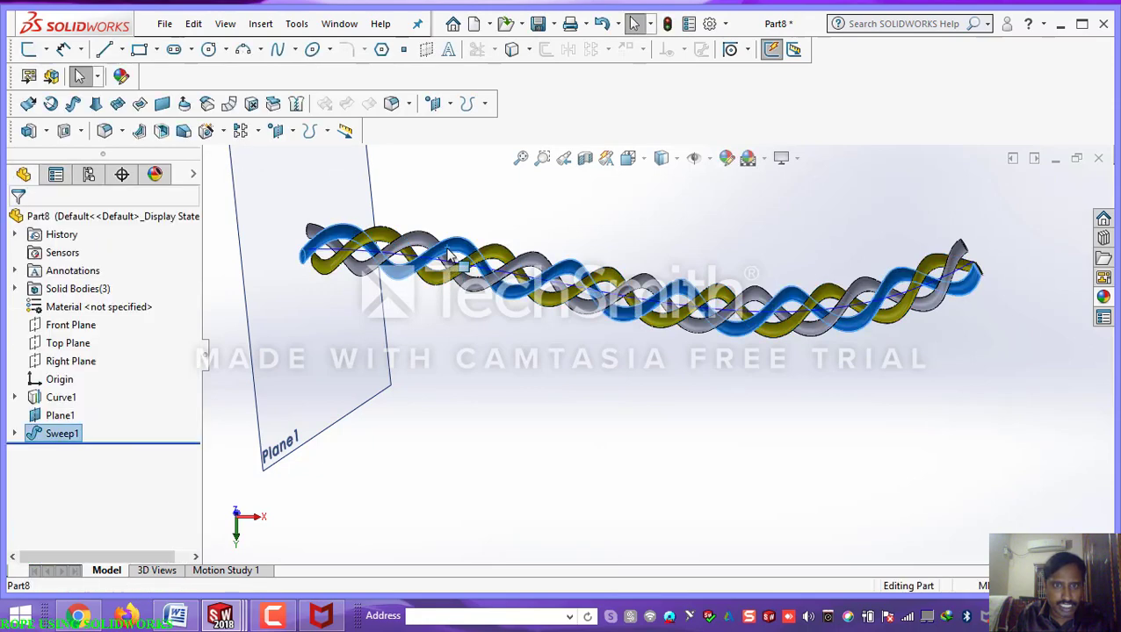
Step: Apply a dark red appearance from the standard swatches to a second, still grey rope strand at body level
{"action": "right_click", "coordinate": [448, 254]}
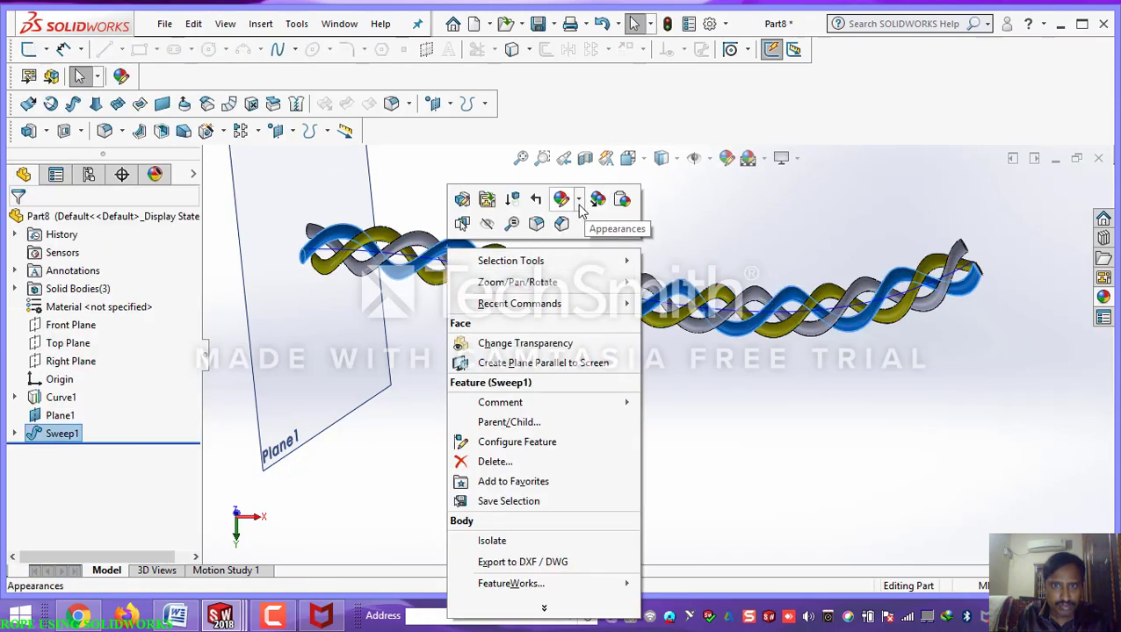
{"action": "left_click", "coordinate": [579, 202]}
{"action": "left_click", "coordinate": [594, 273]}
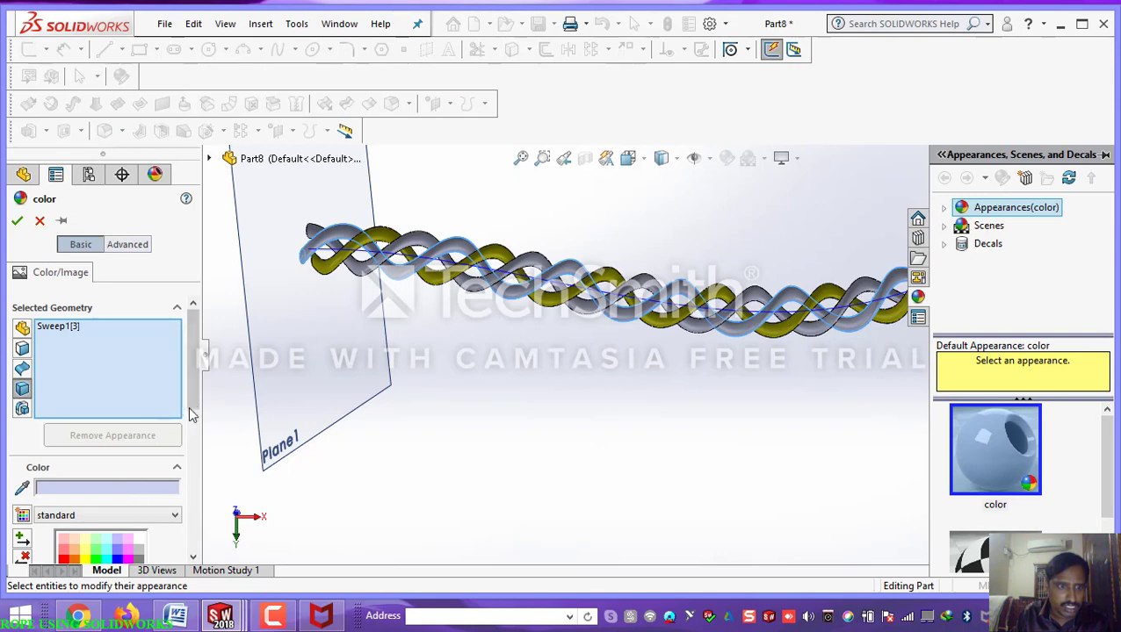
{"action": "left_click_drag", "start_coordinate": [192, 402], "coordinate": [191, 464]}
{"action": "left_click", "coordinate": [72, 415]}
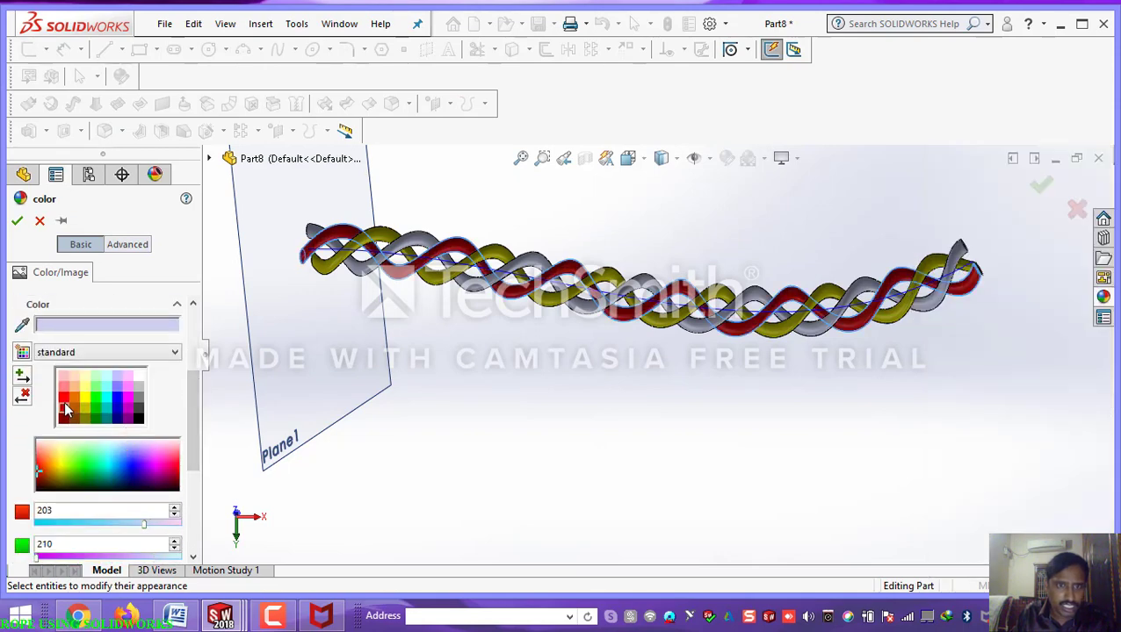
{"action": "left_click", "coordinate": [17, 220]}
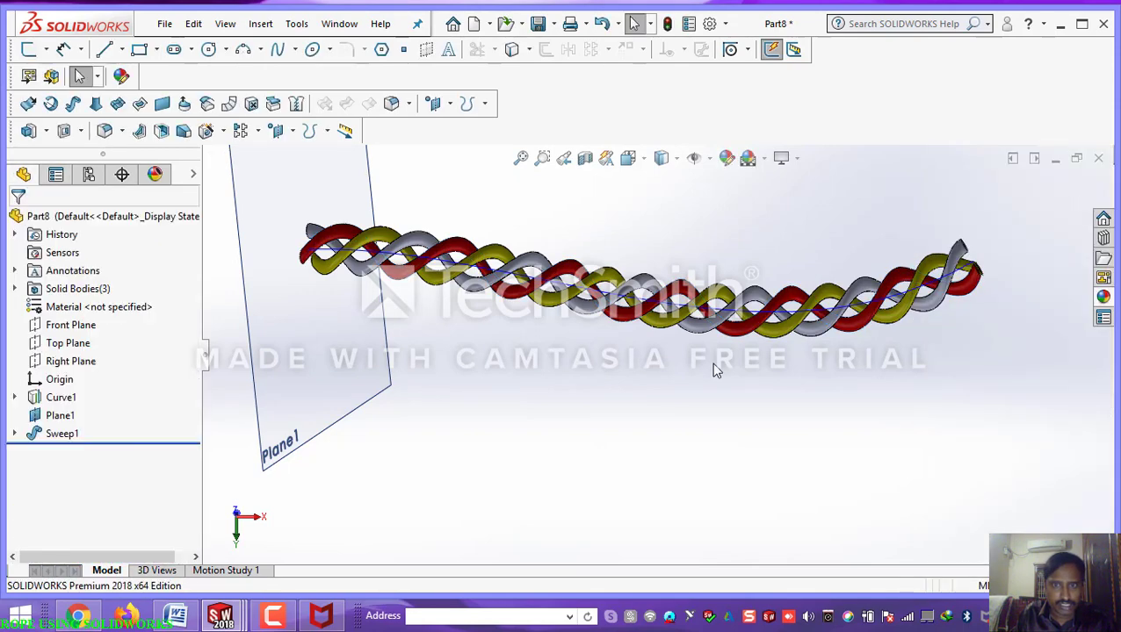
{"action": "right_click", "coordinate": [606, 303]}
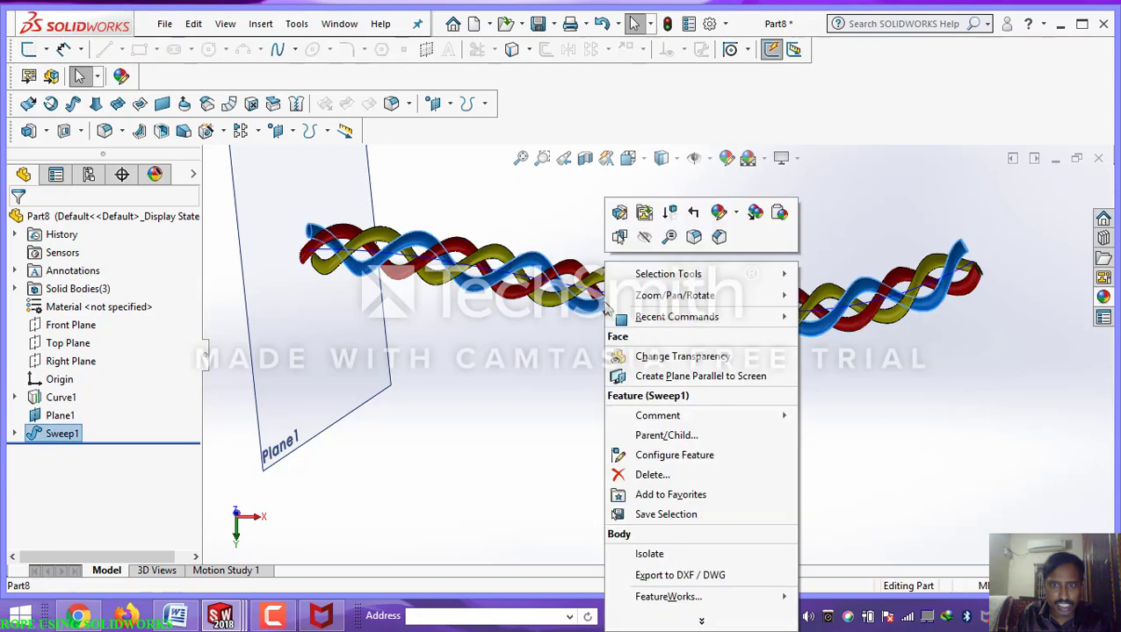
{"action": "left_click", "coordinate": [727, 216]}
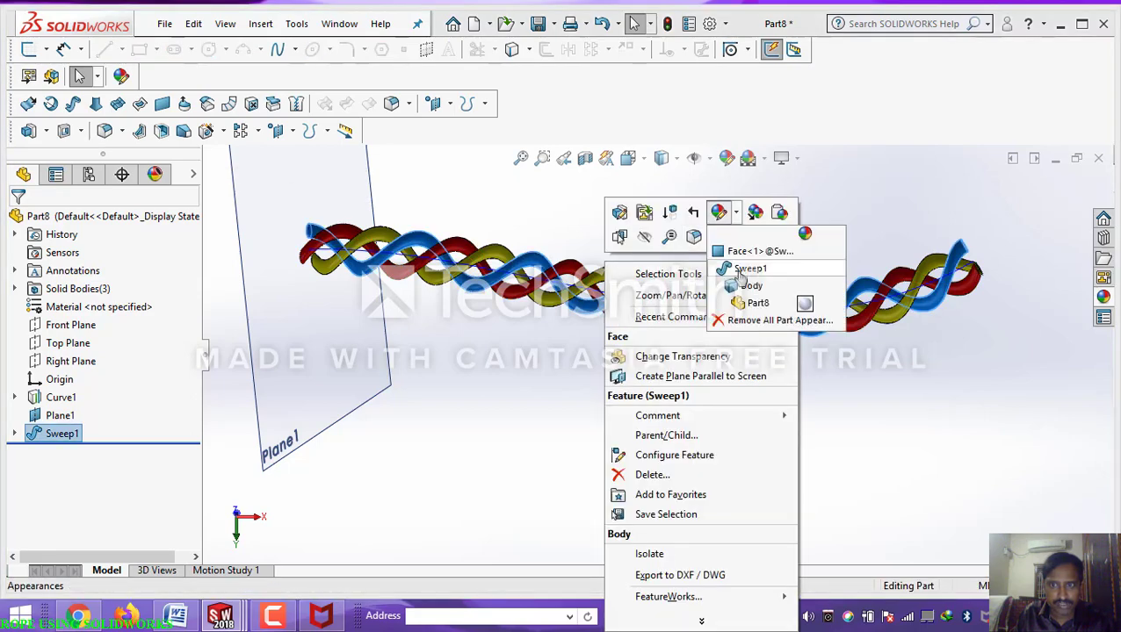
{"action": "left_click", "coordinate": [744, 302]}
{"action": "left_click", "coordinate": [885, 401]}
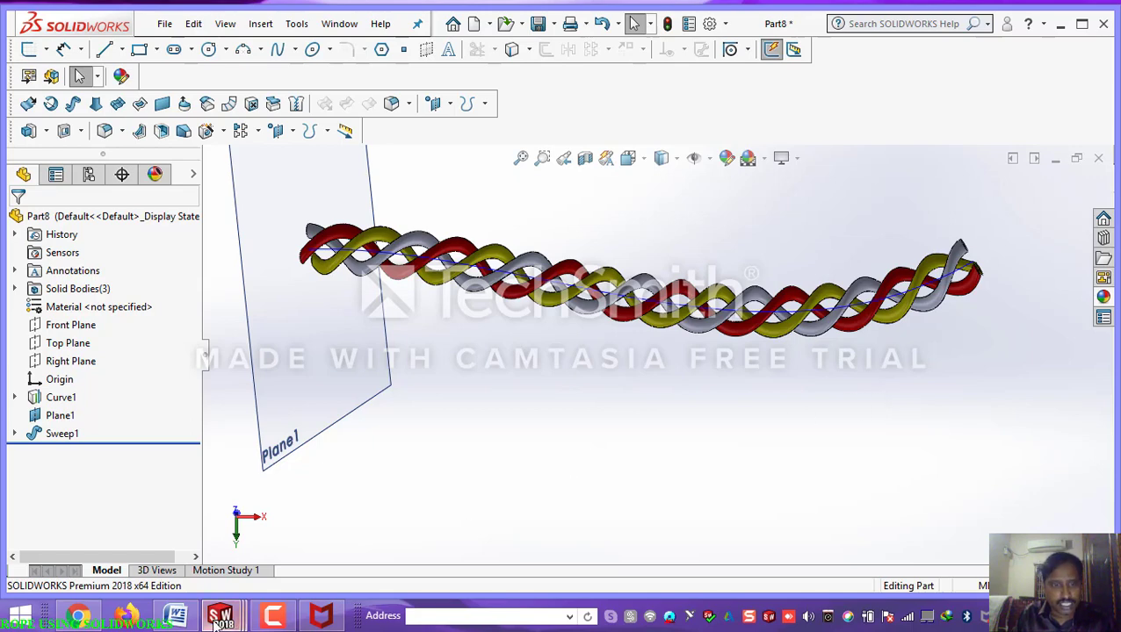
{"action": "mouse_move", "coordinate": [224, 619]}
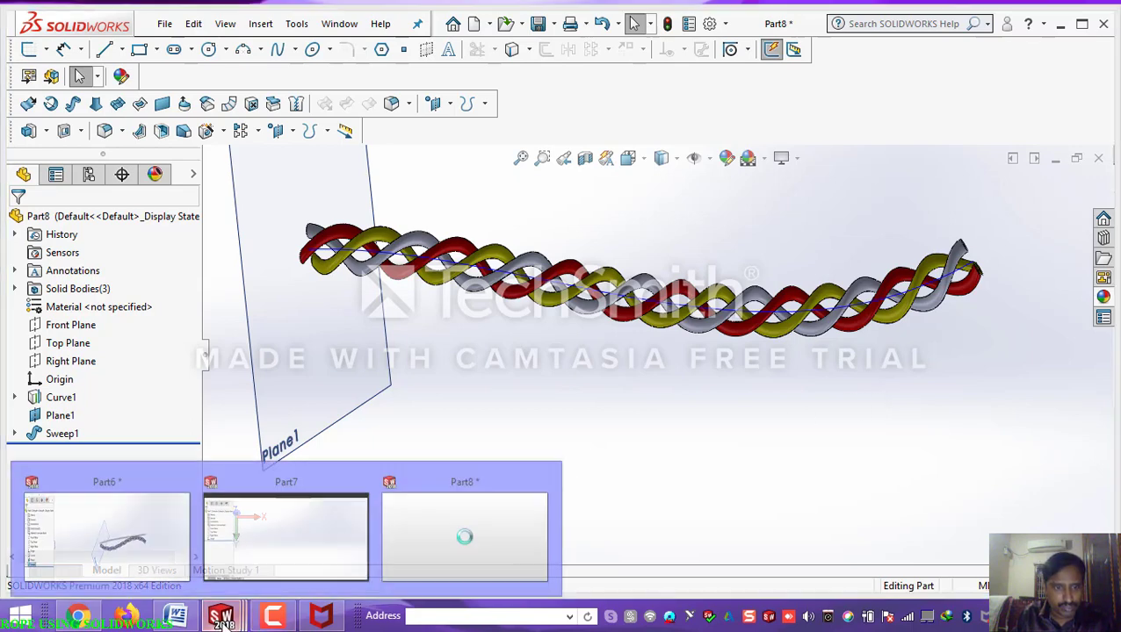
{"action": "left_click", "coordinate": [281, 617]}
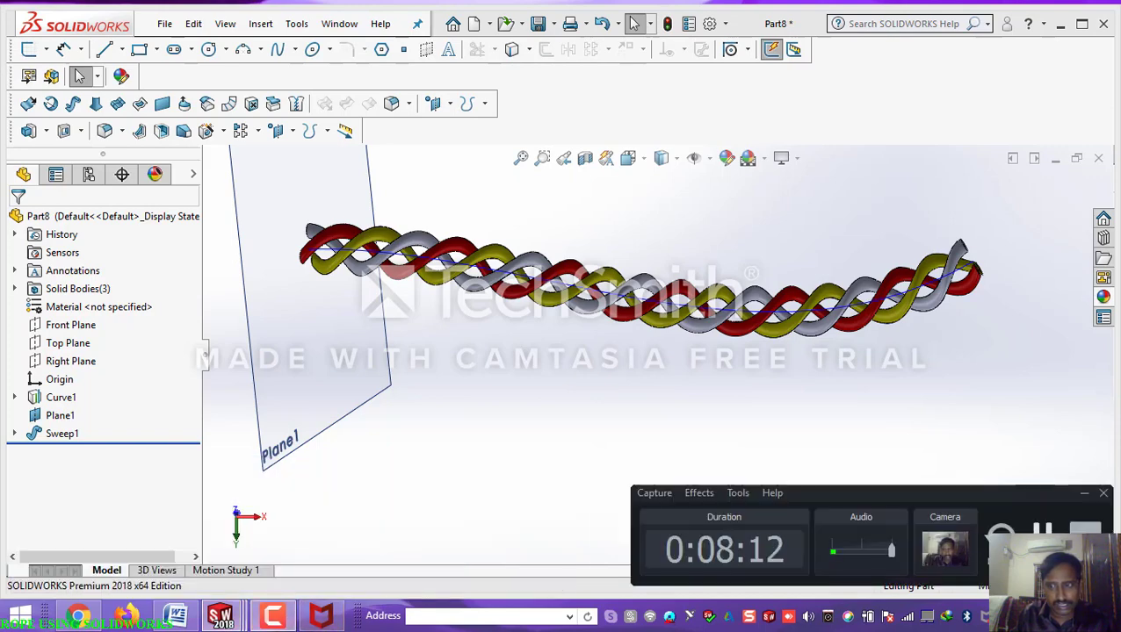